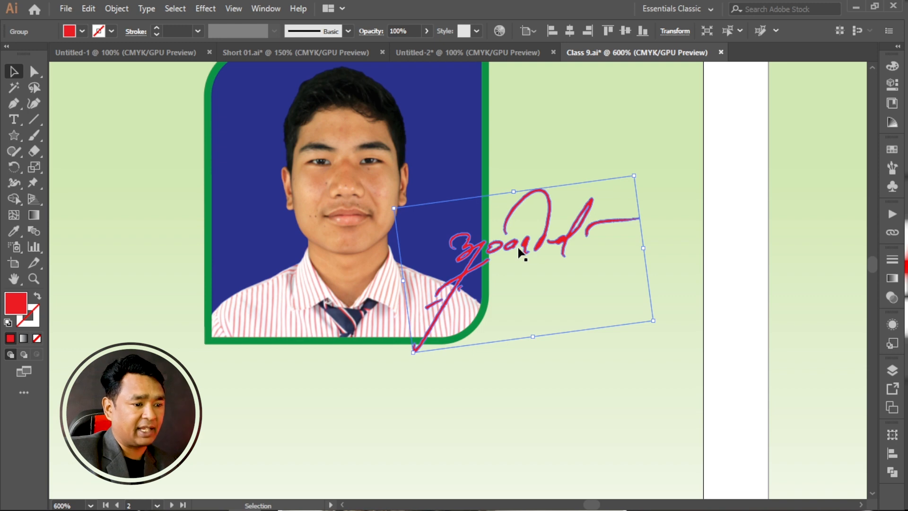
Show the artboard labels and look through the ID cards down to the last artboard.
scroll(435, 266, "down", 4)
left_click_drag(652, 303, 626, 211)
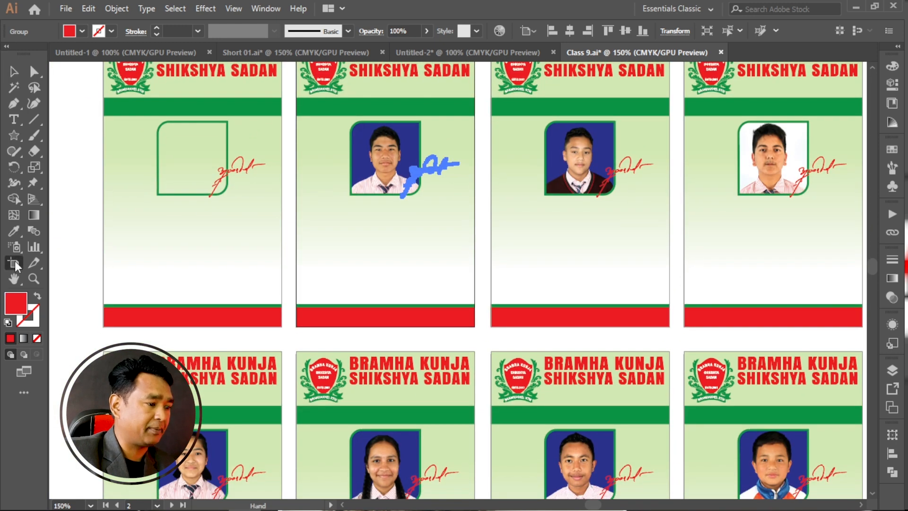
left_click(15, 260)
scroll(279, 296, "down", 4)
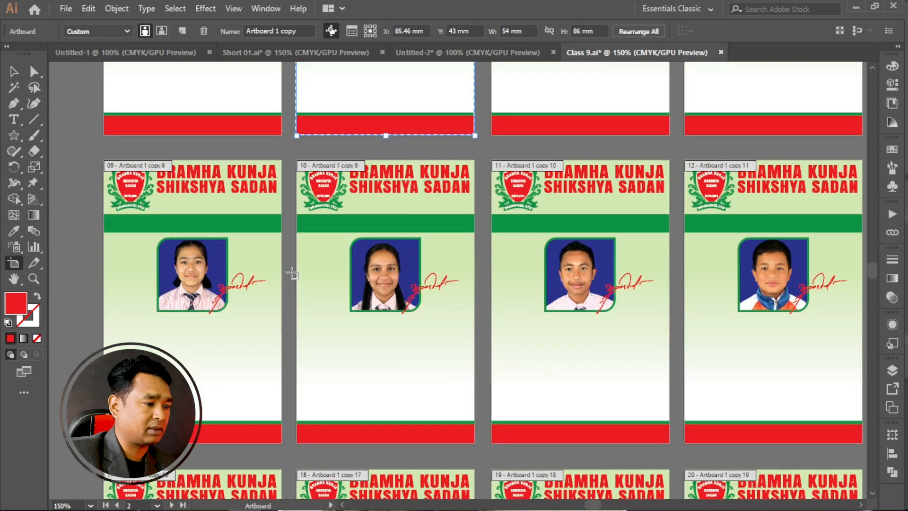
scroll(292, 275, "down", 2)
scroll(291, 298, "down", 5)
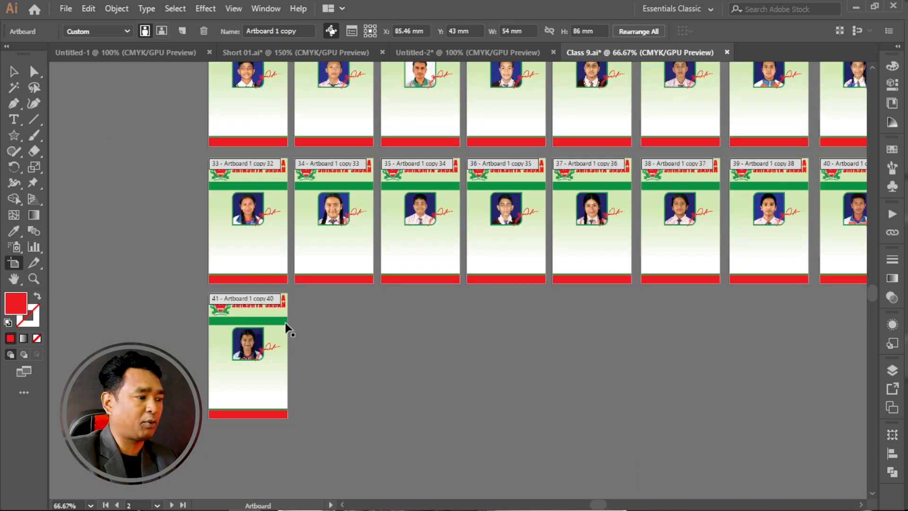
scroll(242, 306, "up", 4)
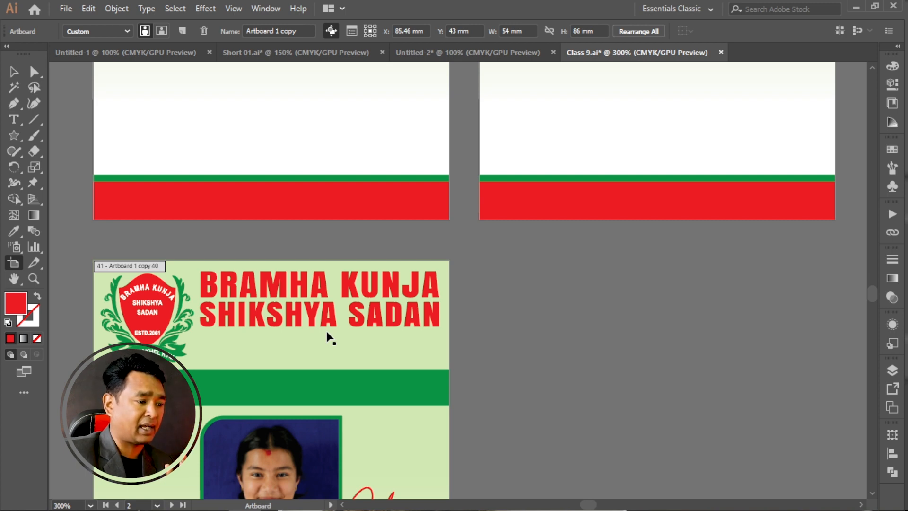
scroll(327, 331, "down", 3)
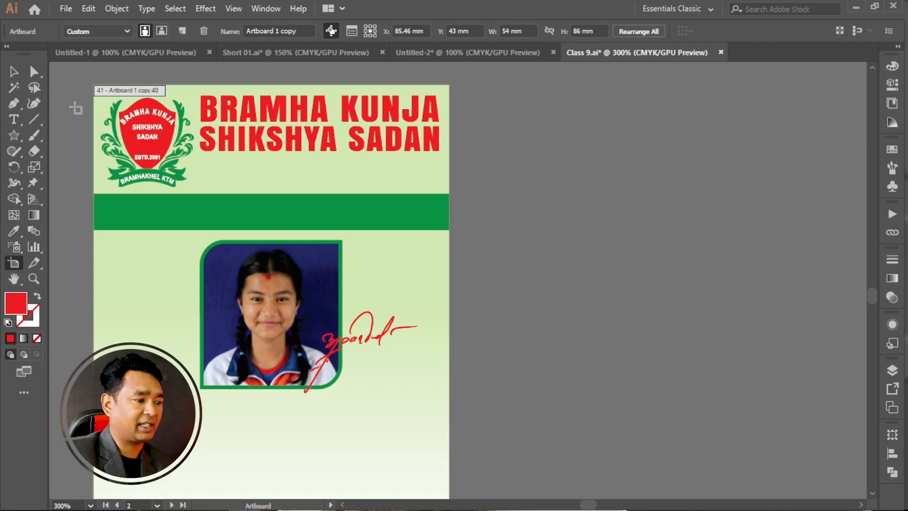
left_click(13, 71)
scroll(530, 266, "down", 2)
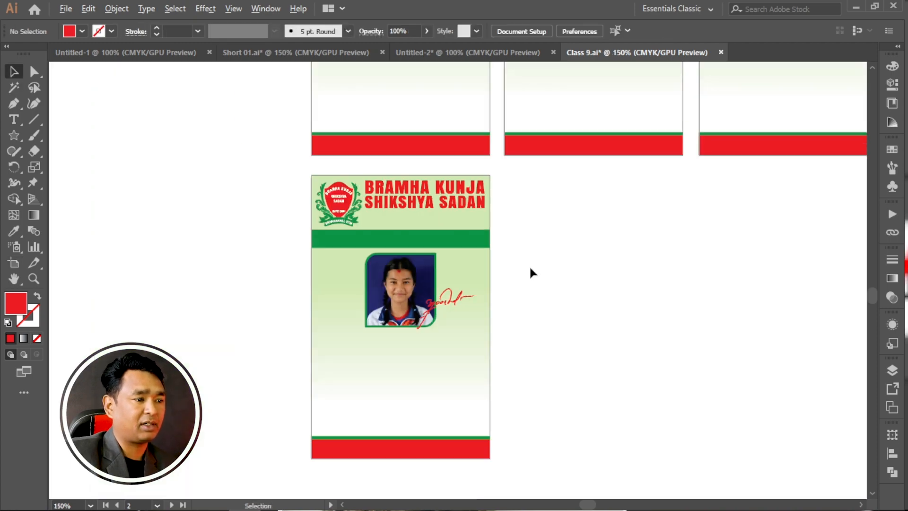
Try moving only the second card's signature over the tie at the photo frame's lower edge.
scroll(539, 260, "up", 7)
key("space")
left_click_drag(395, 146, 331, 392)
left_click_drag(424, 218, 398, 435)
left_click_drag(429, 140, 428, 449)
left_click_drag(425, 74, 376, 422)
left_click_drag(403, 271, 397, 185)
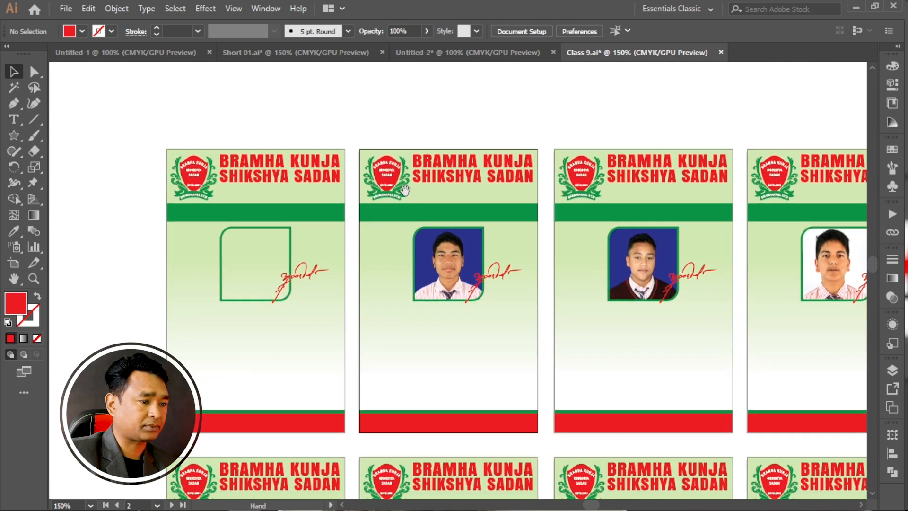
left_click_drag(451, 233, 426, 197)
left_click_drag(487, 217, 448, 205)
left_click_drag(526, 225, 534, 217)
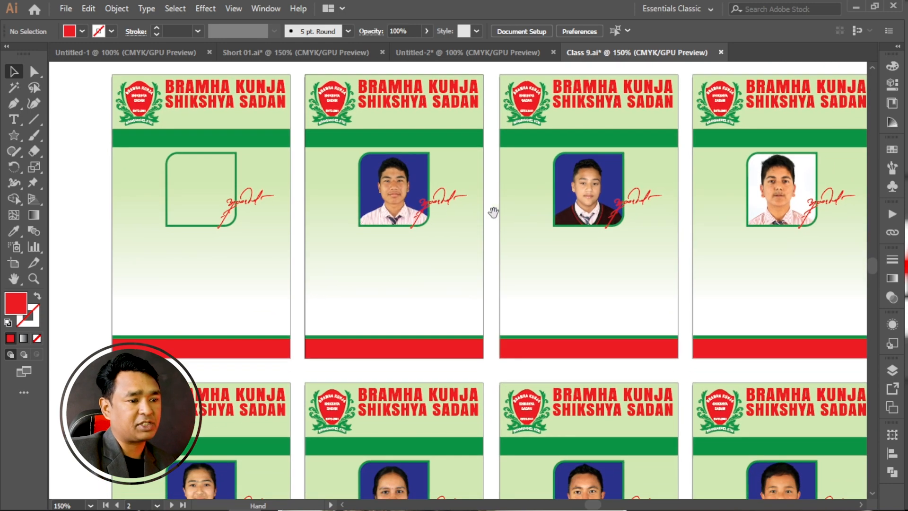
scroll(383, 206, "up", 4)
left_click(616, 249)
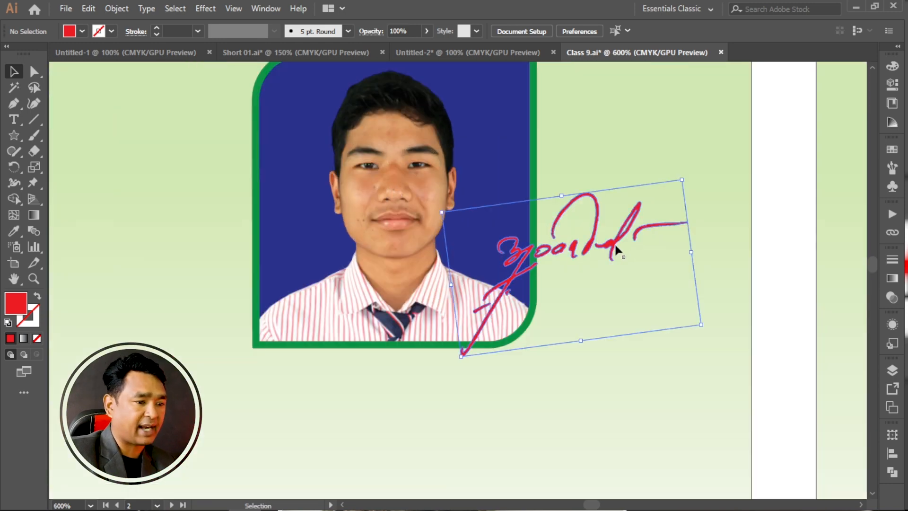
mouse_move(614, 241)
left_mouse_down()
mouse_move(468, 334)
mouse_move(431, 321)
left_mouse_up()
left_click(649, 234)
Check the signatures on the other cards and undo the signature move on the second card.
scroll(649, 237, "down", 2)
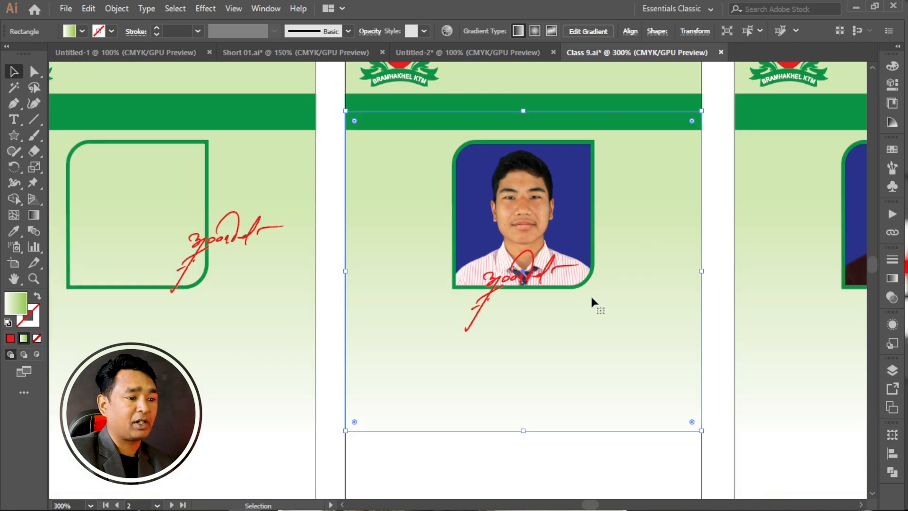
scroll(457, 296, "down", 8)
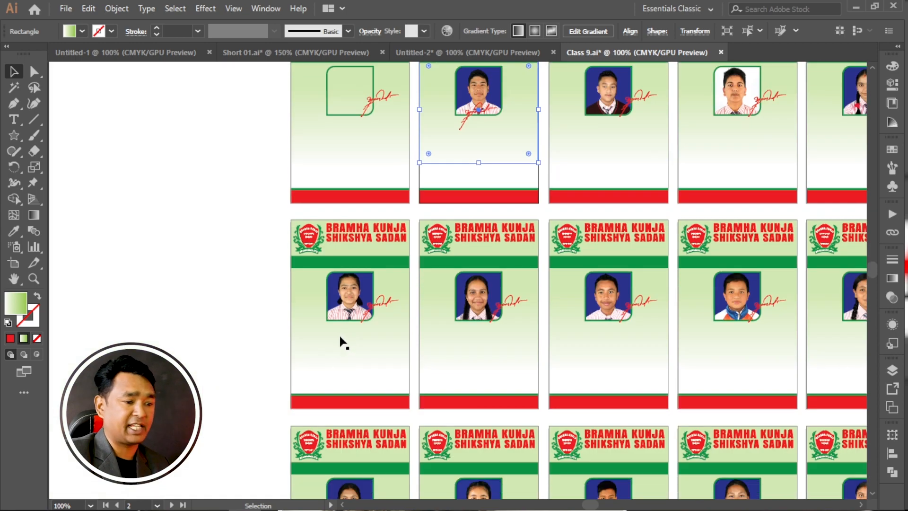
scroll(342, 340, "down", 10)
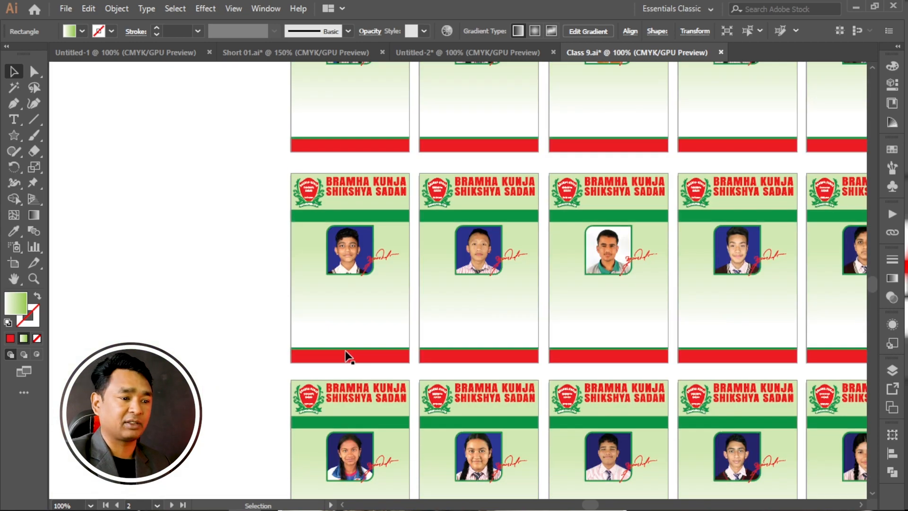
scroll(424, 365, "up", 10)
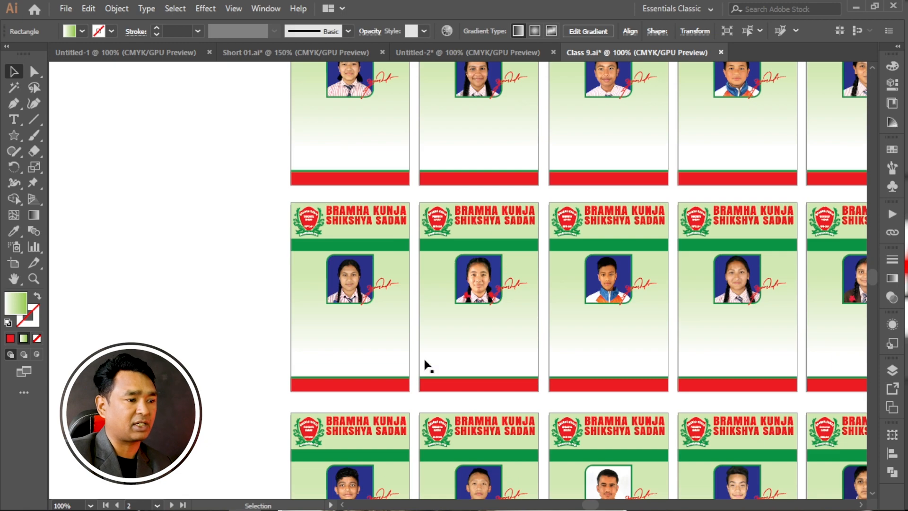
scroll(553, 315, "up", 3)
scroll(488, 344, "up", 5)
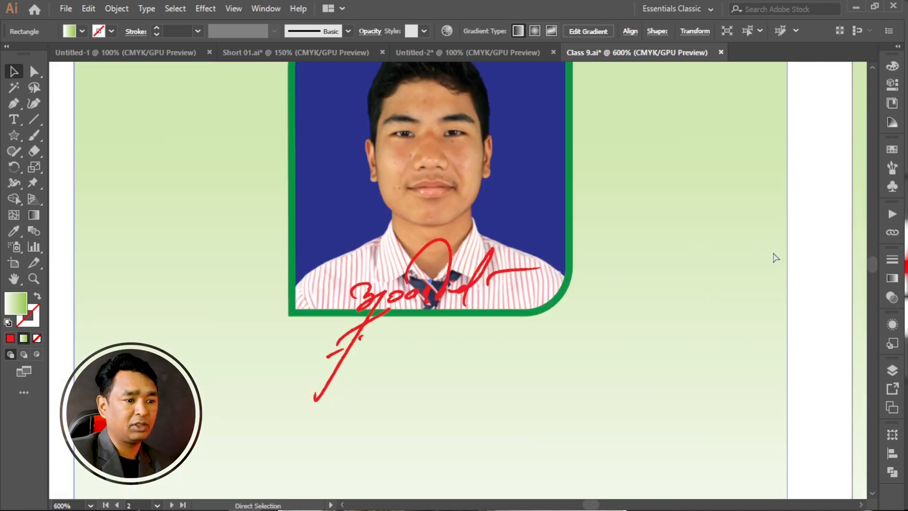
key("ctrl+z")
left_click(807, 240)
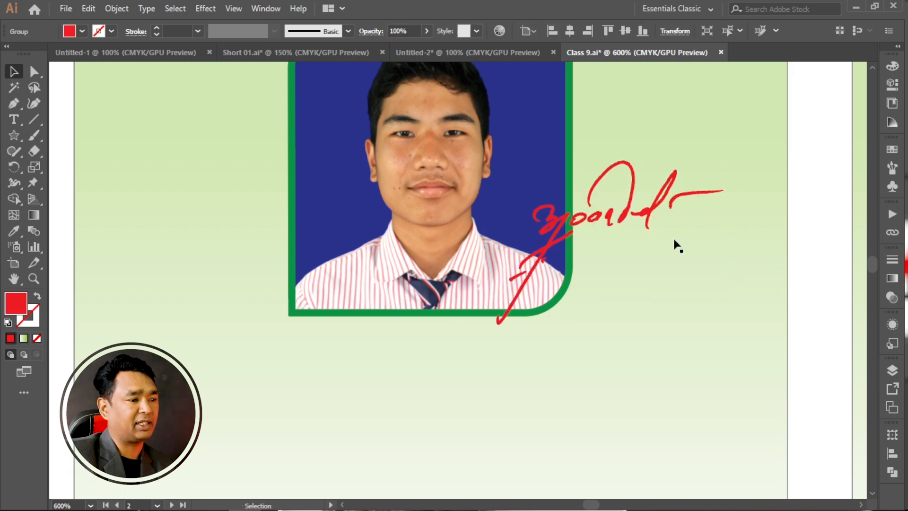
Select the signature on the first card with the empty photo frame and start Global Edit for it.
scroll(839, 280, "down", 3)
left_click_drag(340, 274, 314, 263)
scroll(471, 260, "up", 3)
left_click(495, 232)
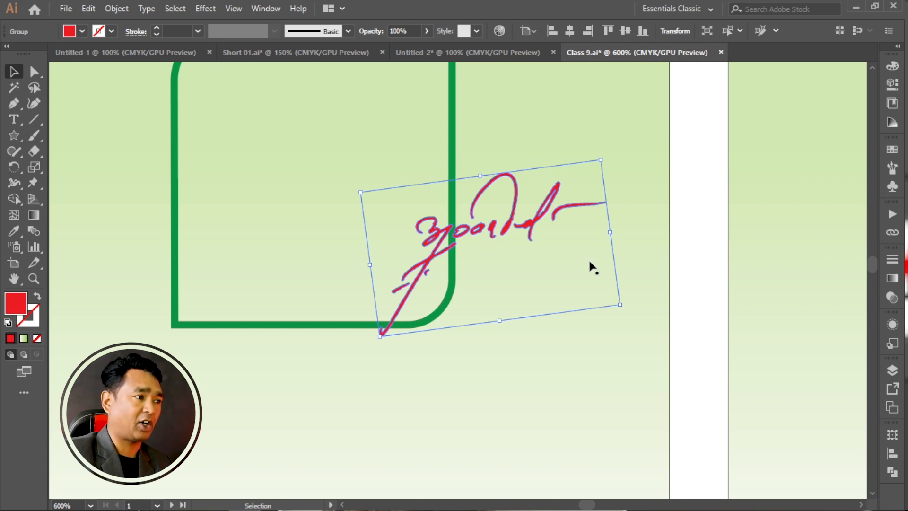
left_click(174, 10)
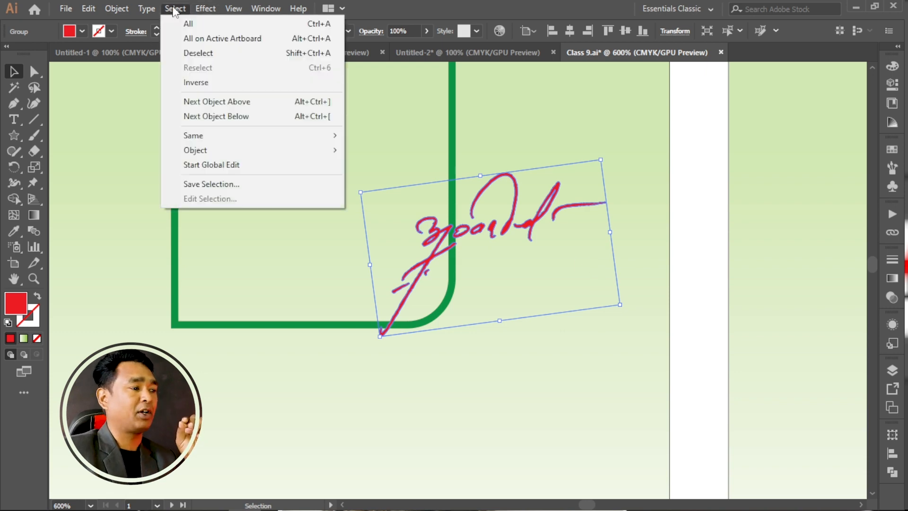
left_click(205, 167)
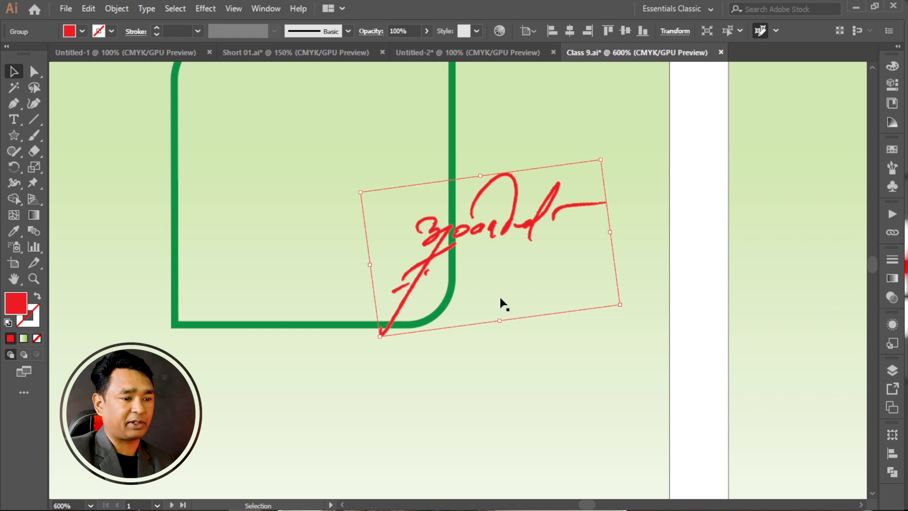
Check the matching signatures on all cards and move them together so they overlap the photo frame's lower edge.
scroll(417, 282, "down", 3)
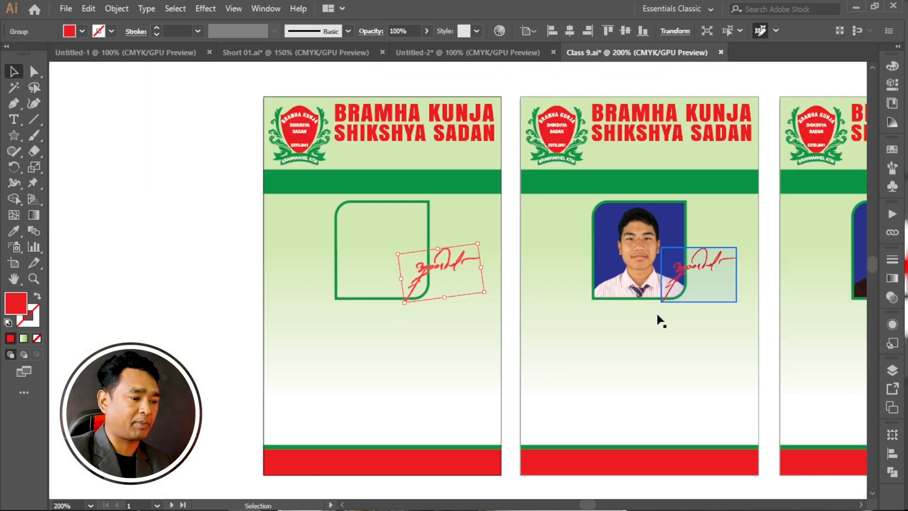
scroll(641, 314, "down", 7)
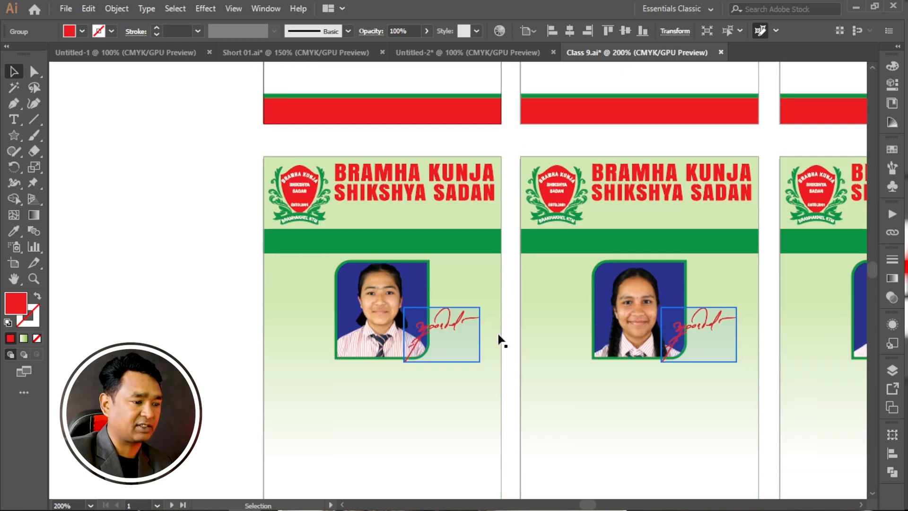
scroll(433, 355, "up", 3)
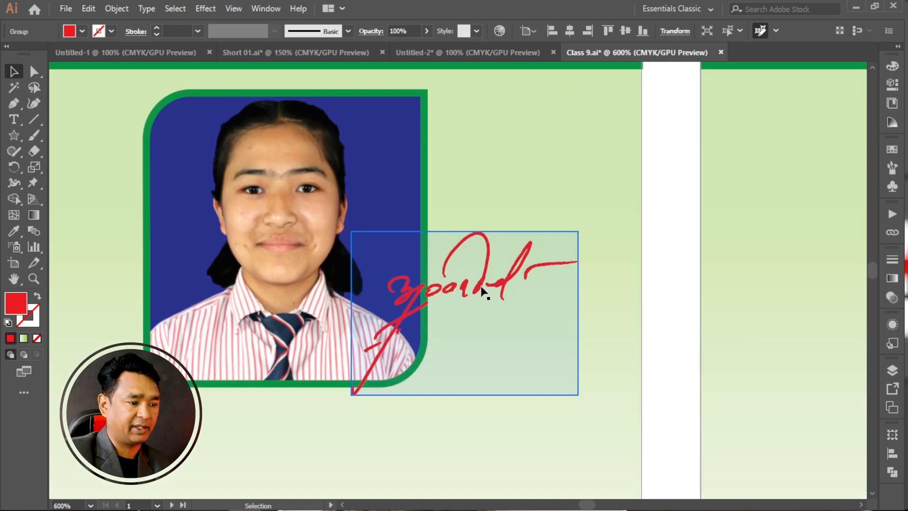
scroll(467, 286, "down", 9)
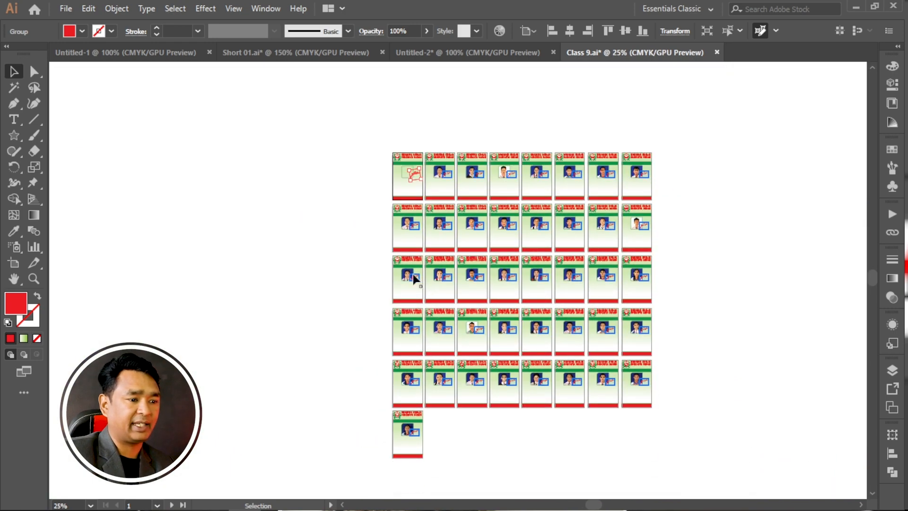
scroll(436, 171, "up", 7)
left_click_drag(572, 246, 275, 68)
left_click_drag(568, 287, 505, 148)
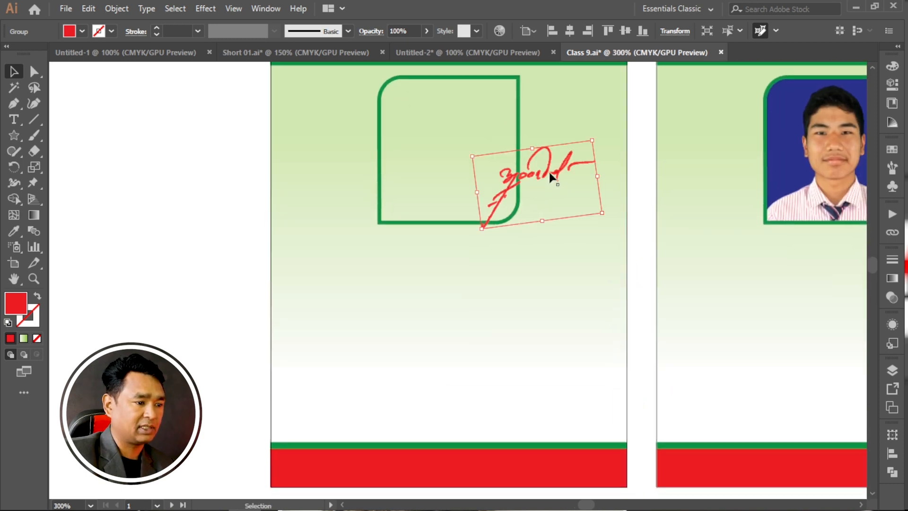
mouse_move(549, 174)
left_mouse_down()
mouse_move(462, 233)
mouse_move(454, 227)
left_mouse_up()
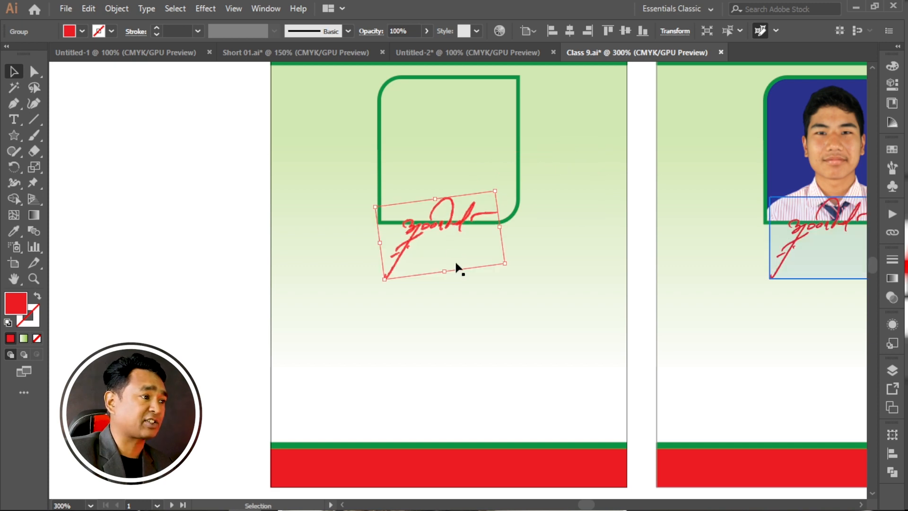
Try a green fill on all the globally edited signatures, then undo the colour change.
left_click(83, 31)
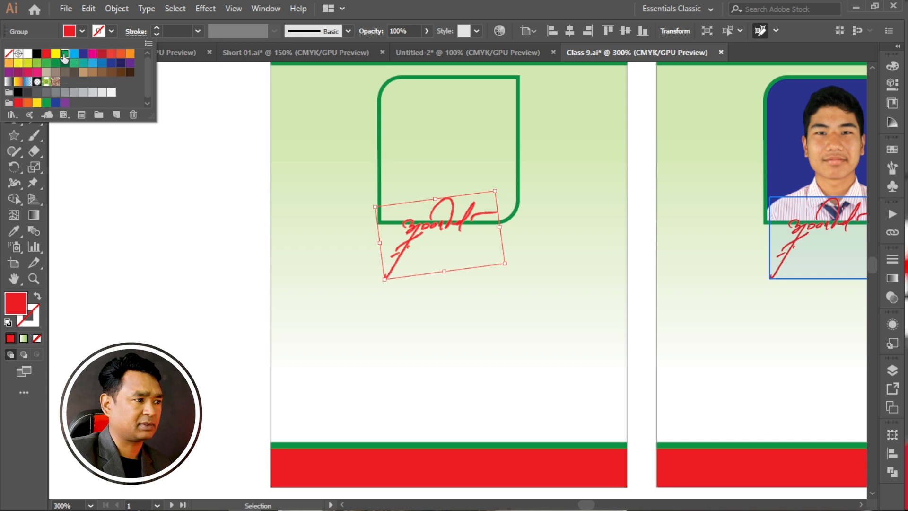
left_click(64, 57)
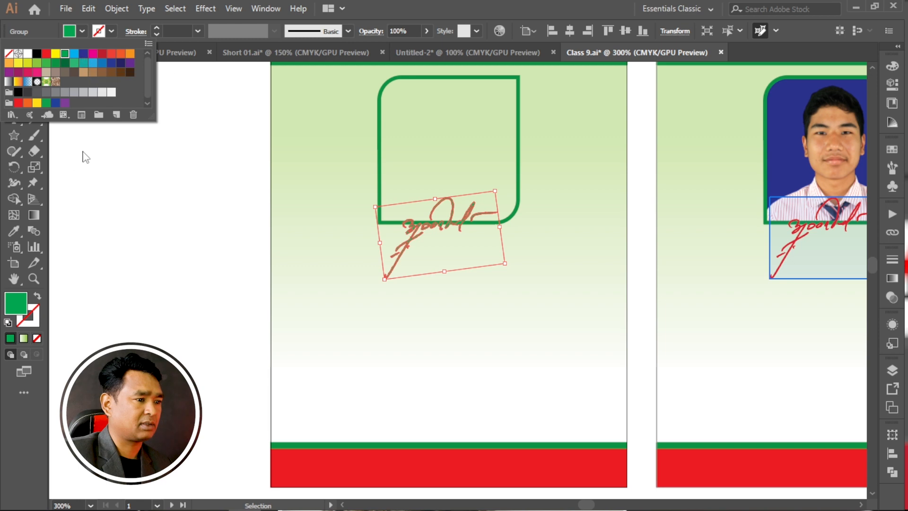
left_click(131, 155)
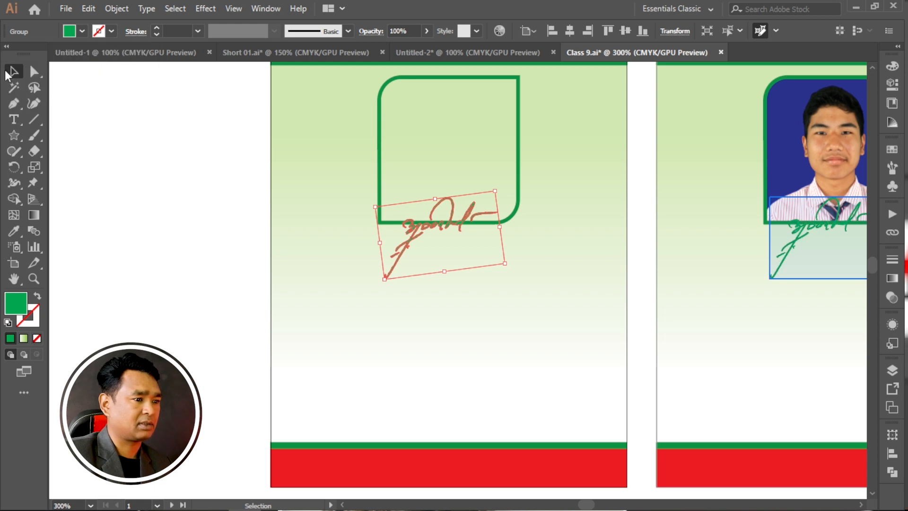
left_click(153, 136)
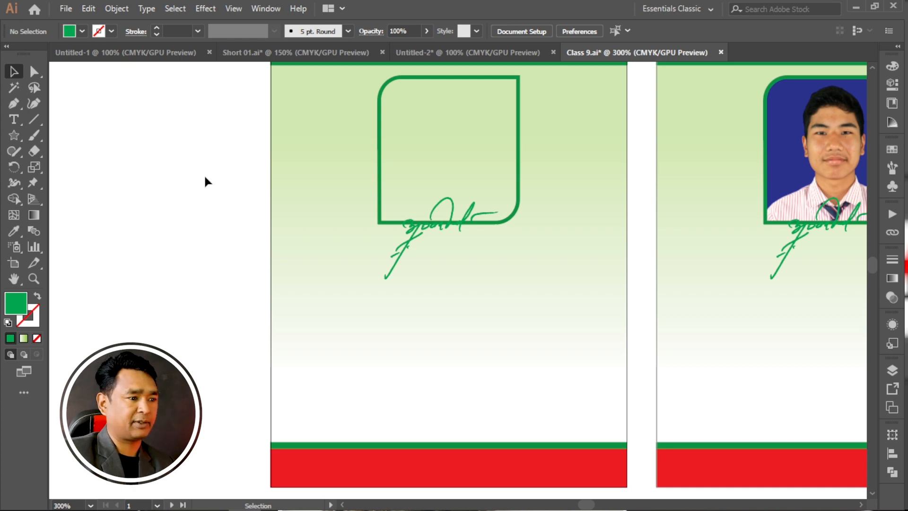
key("ctrl+z")
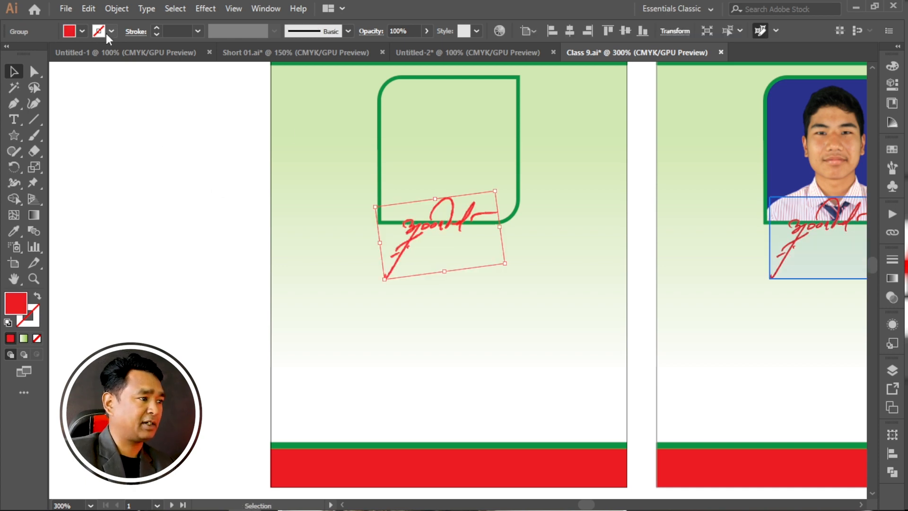
Set the fill of all the globally edited signatures to dark blue, end the global edit and check the other cards.
left_click(82, 31)
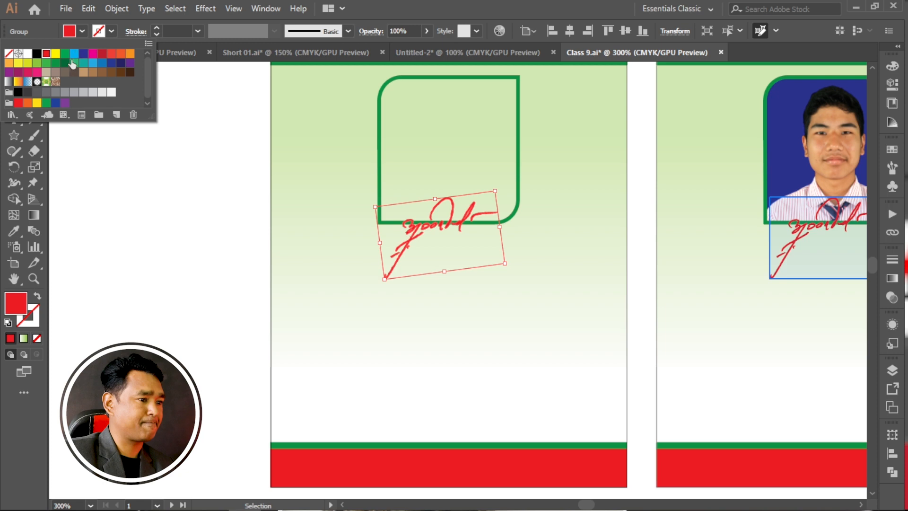
left_click(36, 55)
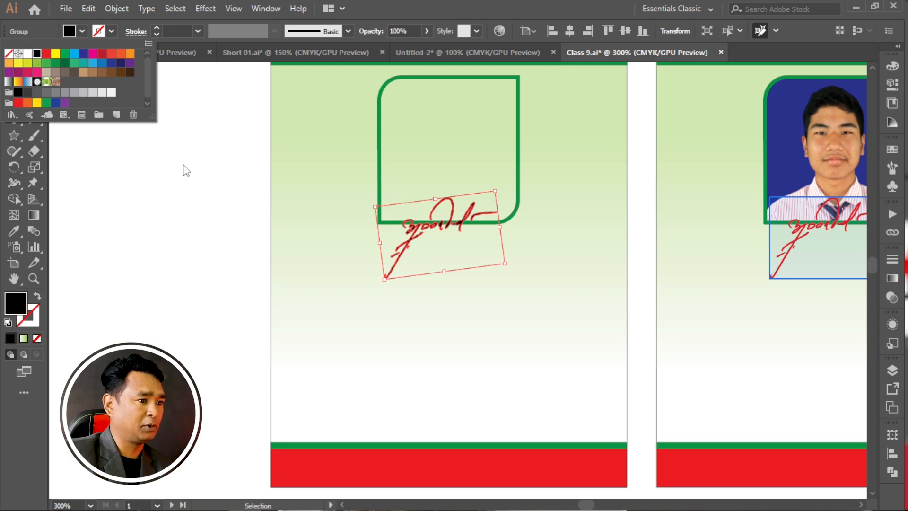
left_click(83, 54)
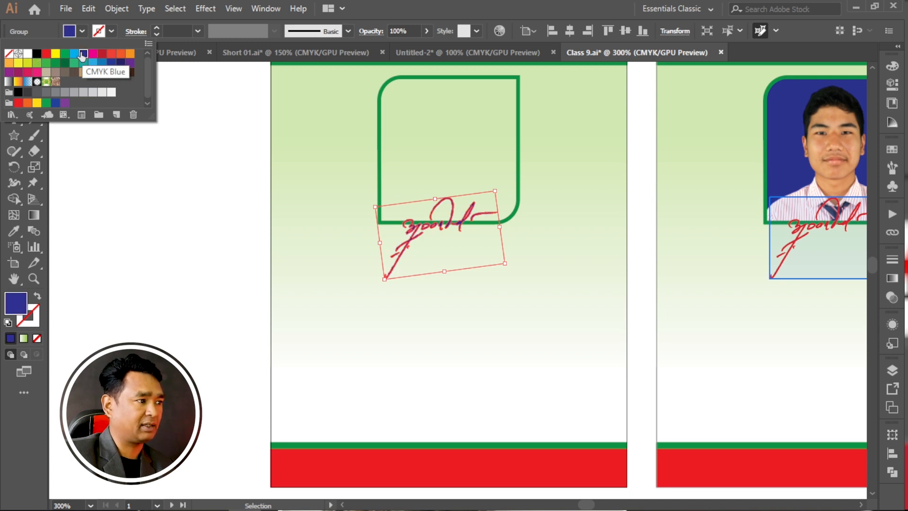
left_click(171, 227)
left_click(153, 150)
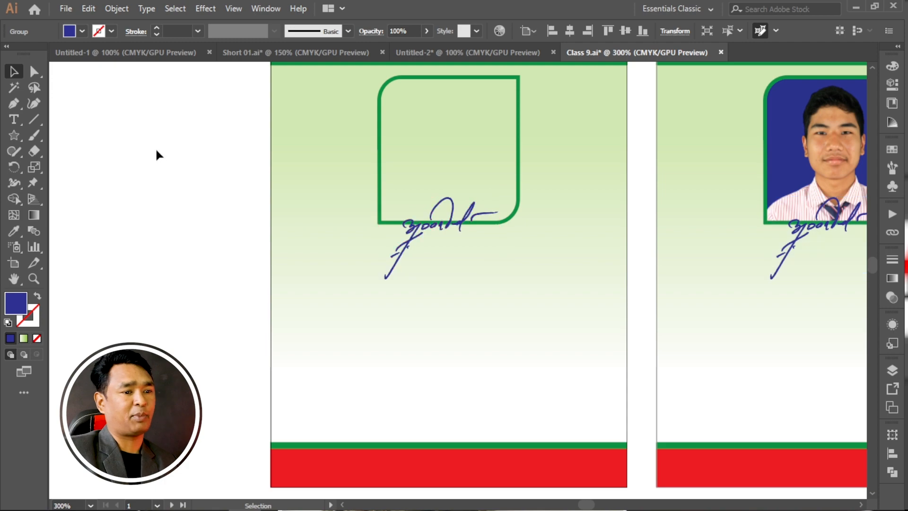
scroll(425, 224, "down", 1)
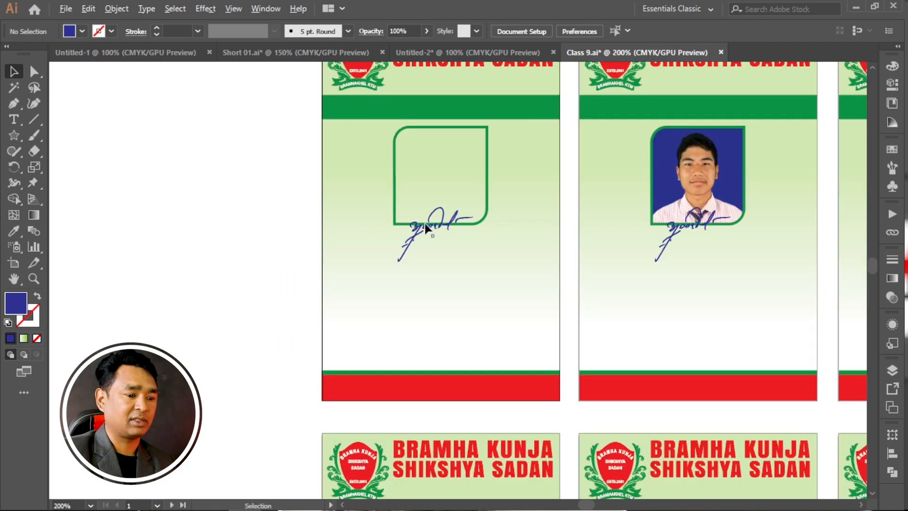
scroll(399, 213, "down", 6)
scroll(393, 235, "up", 6)
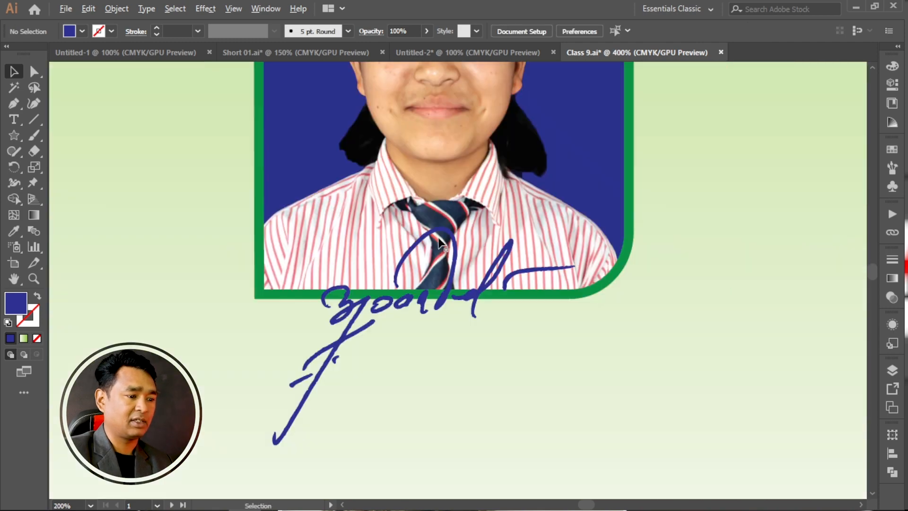
Undo the dark blue fill and the repositioning of the signatures on all cards, and end the global edit.
scroll(486, 308, "down", 5)
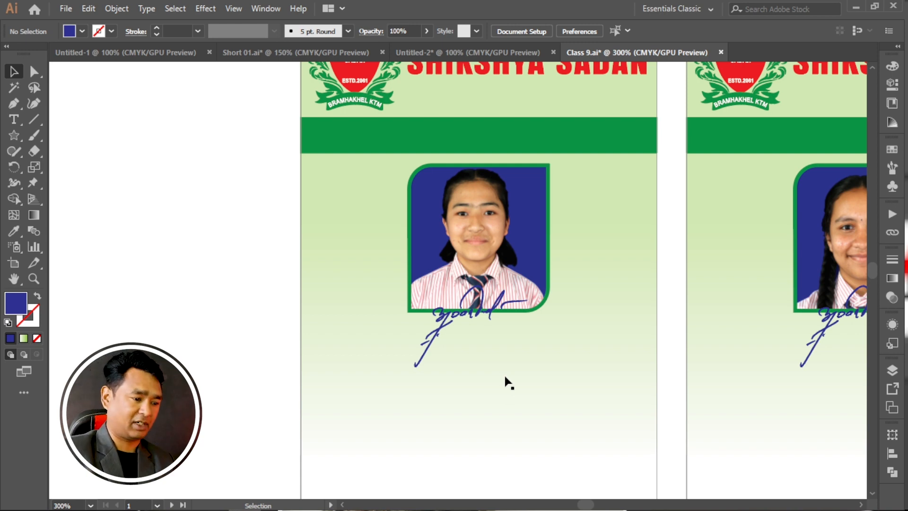
scroll(483, 381, "down", 3)
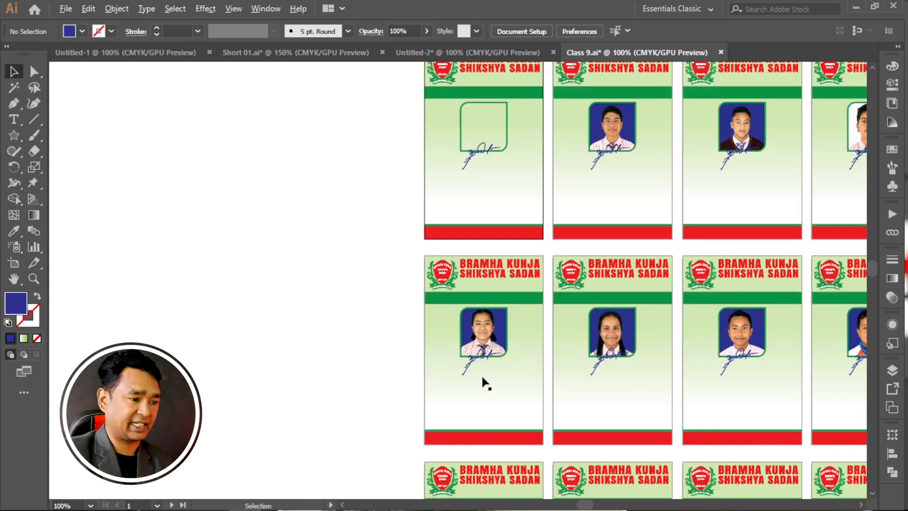
key("ctrl+a")
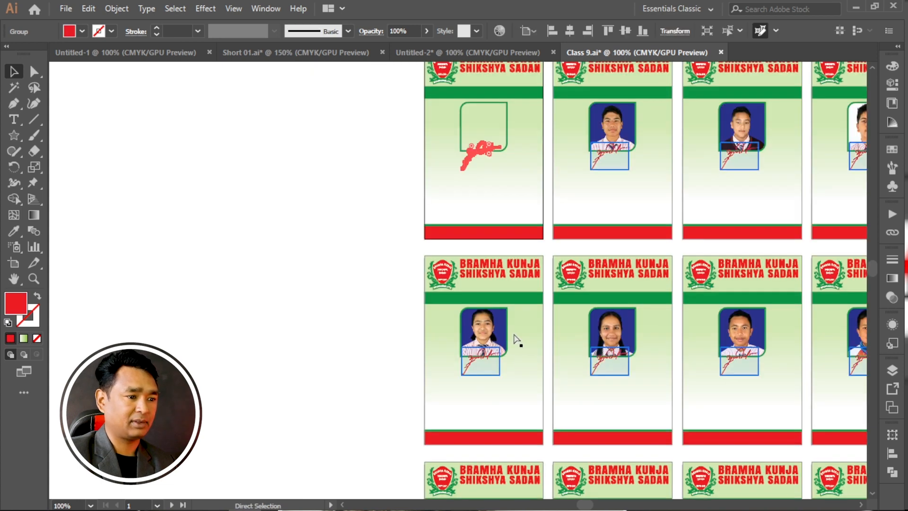
key("ctrl+z")
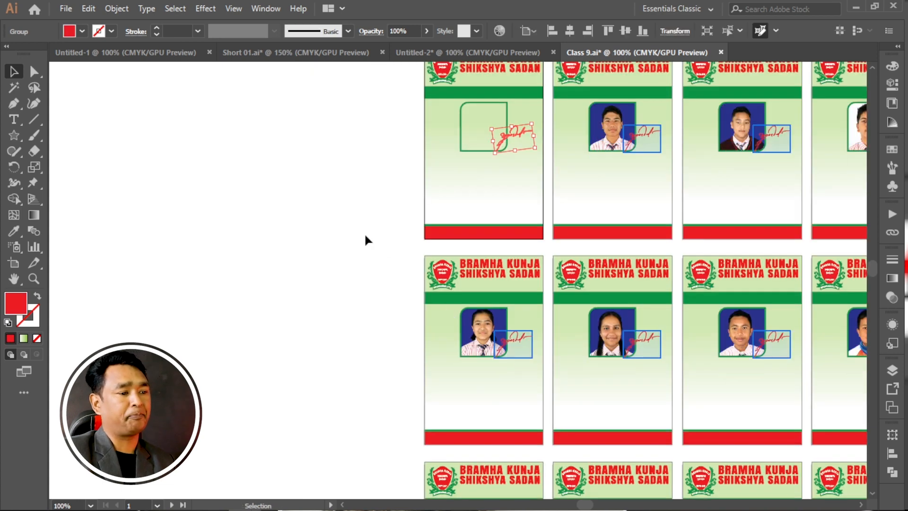
left_click(356, 230)
Examine the school logo, heading and signature on the cards across the first row.
scroll(458, 248, "up", 3)
scroll(438, 235, "up", 5)
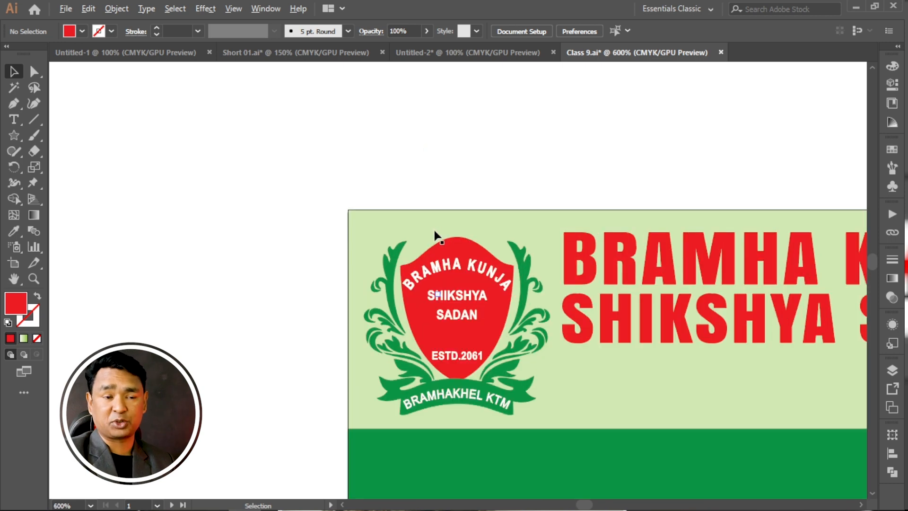
scroll(410, 296, "down", 2)
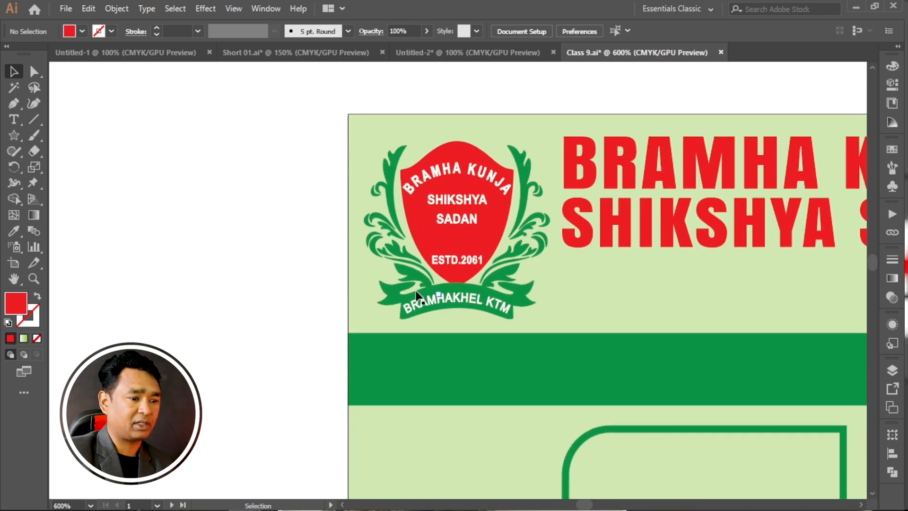
scroll(270, 264, "down", 2)
scroll(269, 263, "down", 3)
left_click_drag(620, 282, 486, 254)
left_click_drag(554, 255, 483, 249)
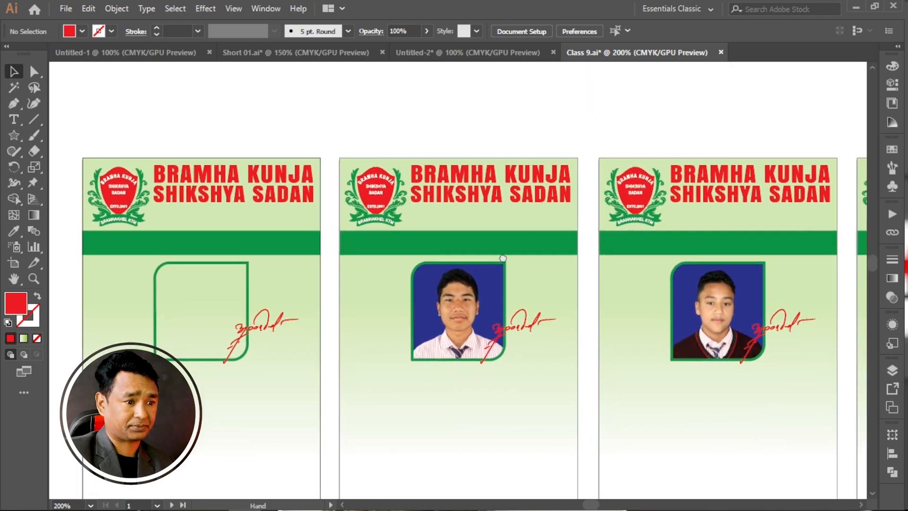
left_click_drag(617, 267, 426, 246)
left_click_drag(656, 270, 460, 252)
left_click_drag(686, 238, 582, 291)
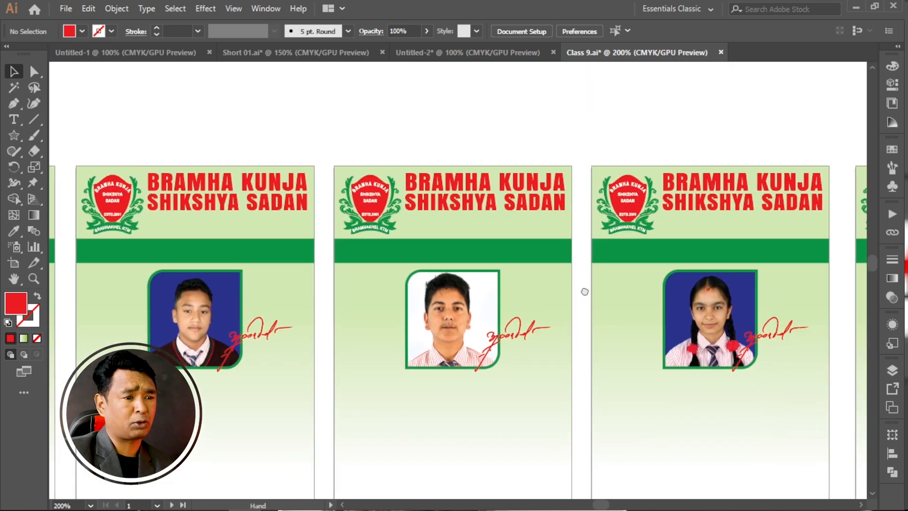
scroll(631, 207, "up", 2)
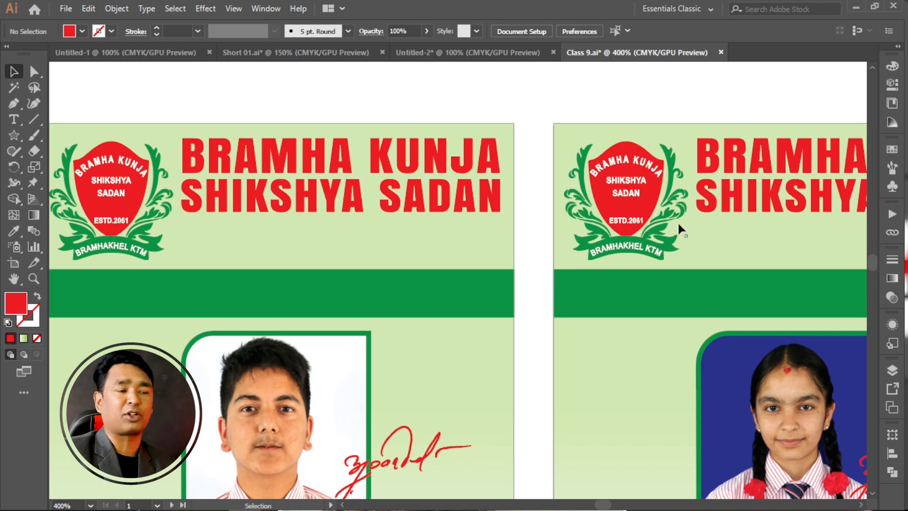
scroll(736, 215, "down", 5)
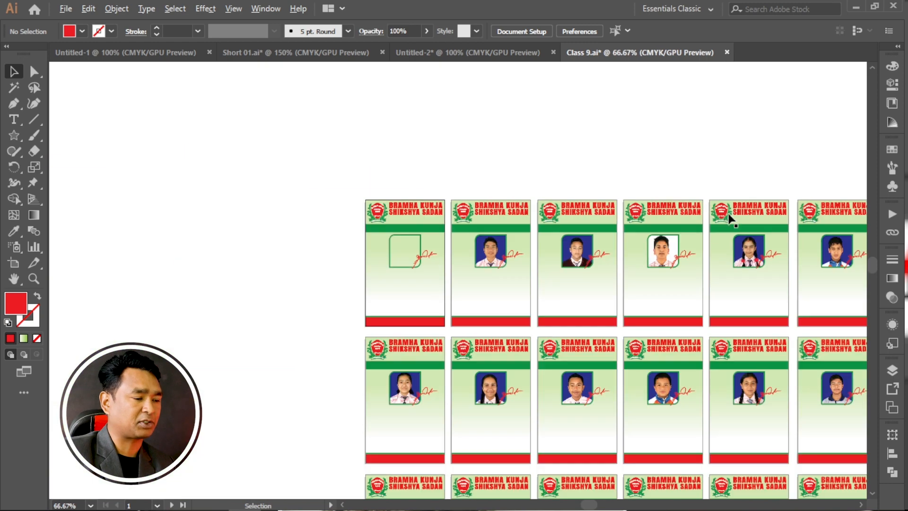
Select the school logo on the first card with the empty photo frame and start Global Edit for it.
scroll(366, 194, "up", 3)
scroll(358, 244, "up", 2)
left_click(408, 233)
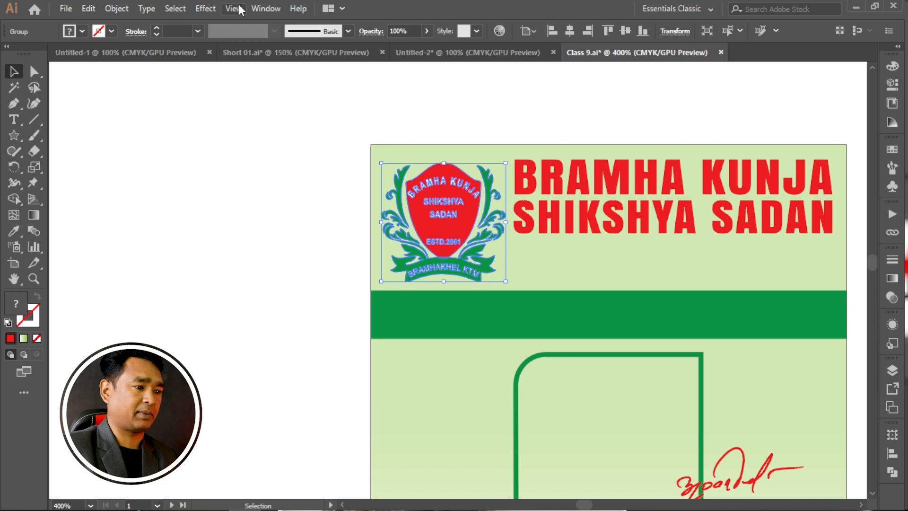
left_click(210, 229)
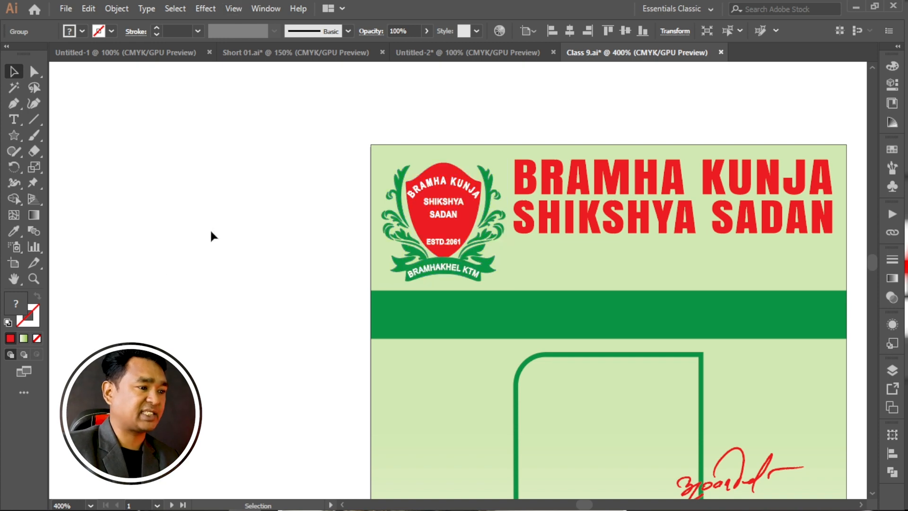
left_click(447, 205)
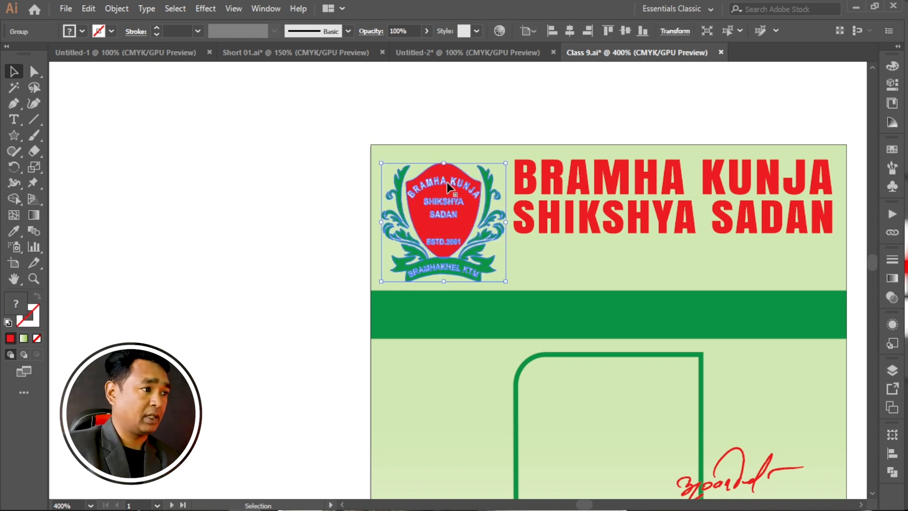
left_click(174, 9)
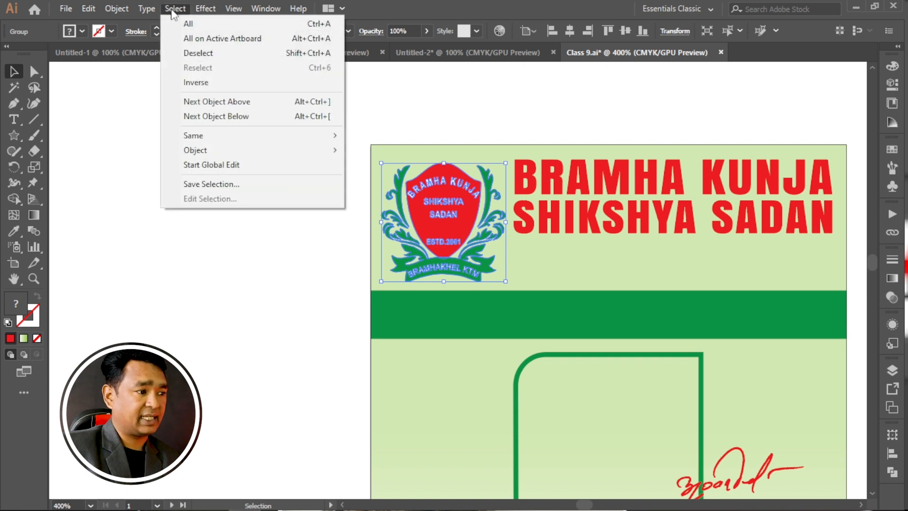
left_click(225, 166)
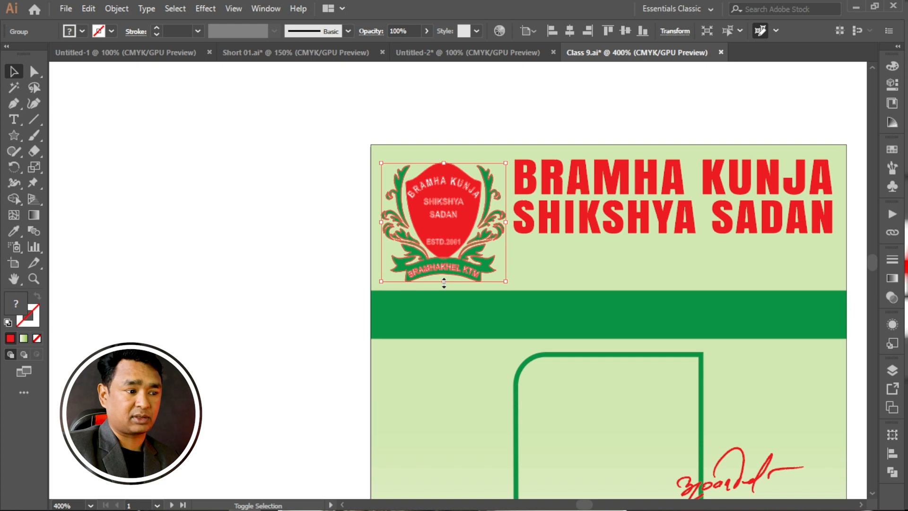
Scale the globally edited logos down slightly in proportion with their upper edge fixed, end the global edit and check the other cards.
left_click_drag(444, 283, 439, 259)
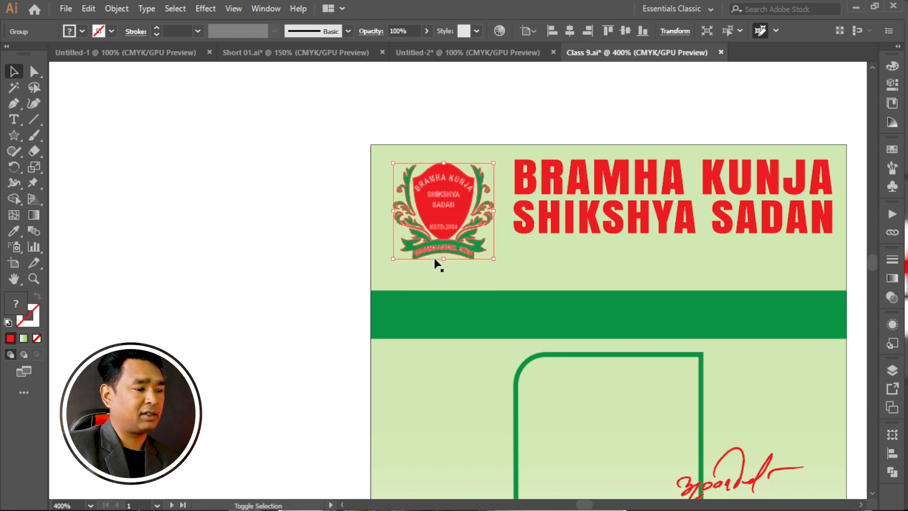
left_click_drag(444, 260, 443, 268)
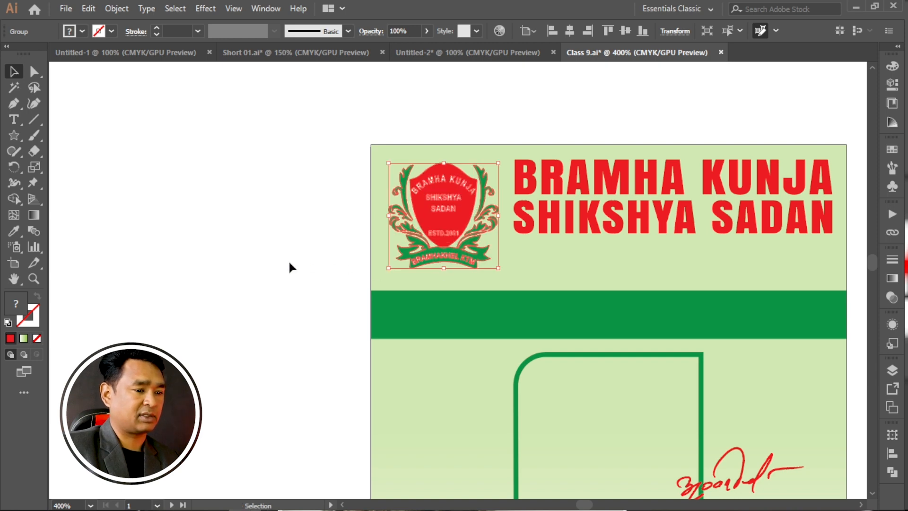
scroll(289, 260, "down", 2)
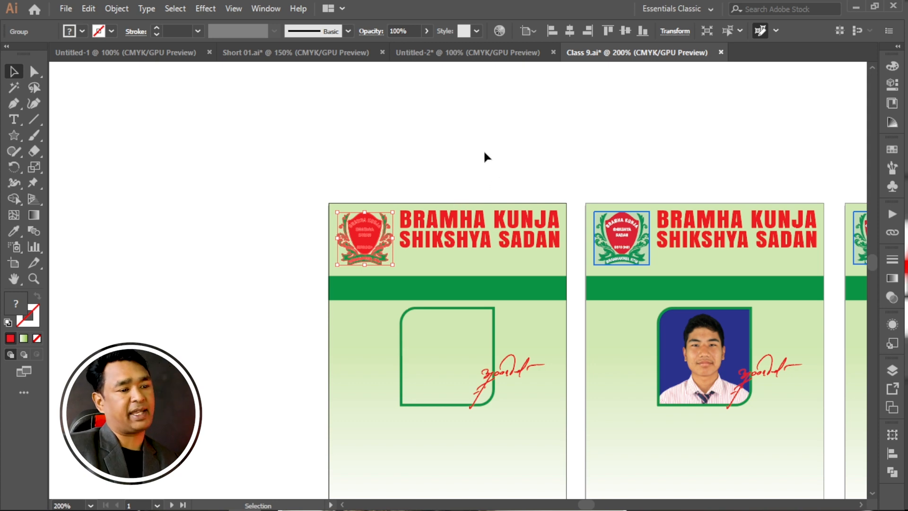
left_click(484, 153)
scroll(392, 261, "down", 3)
scroll(377, 270, "down", 3)
scroll(390, 317, "down", 5)
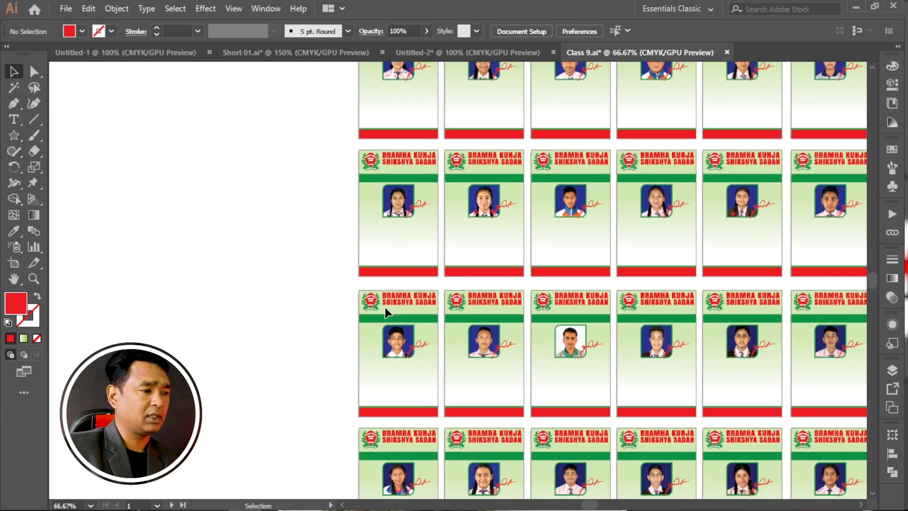
scroll(385, 307, "up", 5)
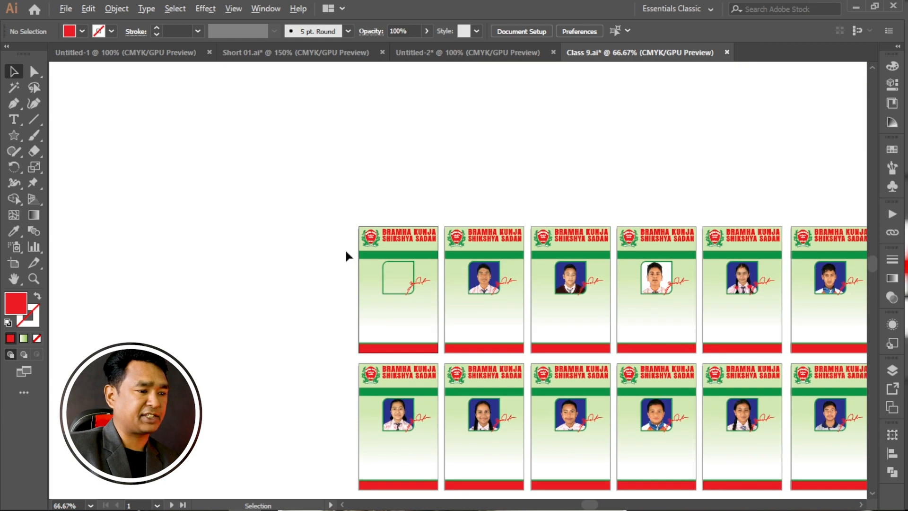
Start Global Edit for the logo on the first card and try a dark blue fill on all matching logos.
scroll(349, 255, "up", 6)
left_click_drag(433, 191, 288, 197)
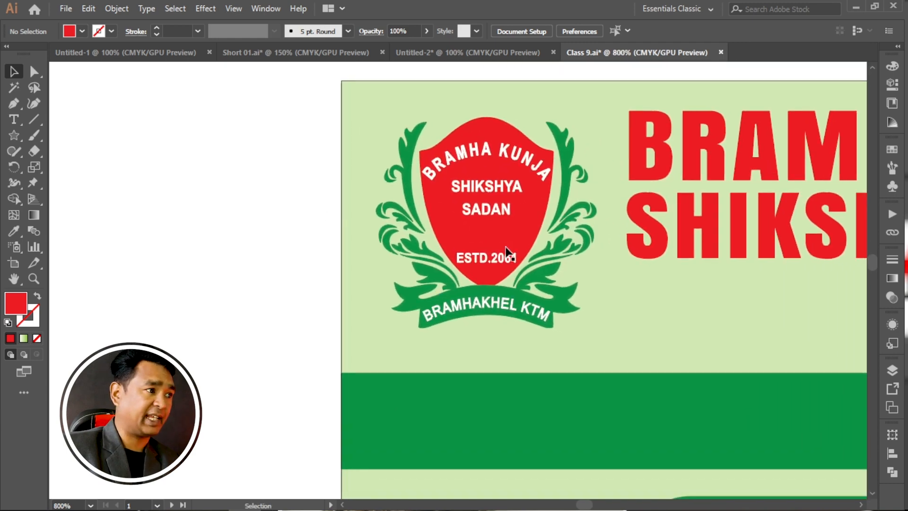
left_click(507, 245)
left_click(175, 10)
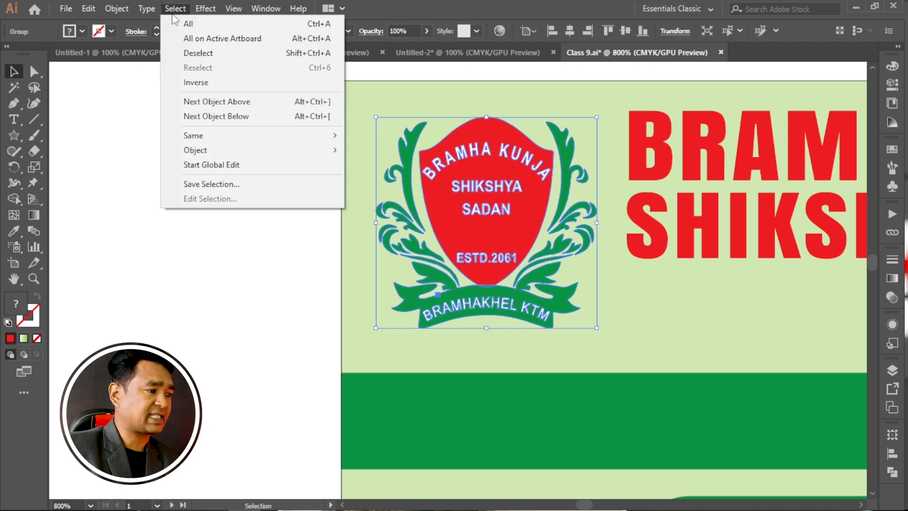
left_click(203, 166)
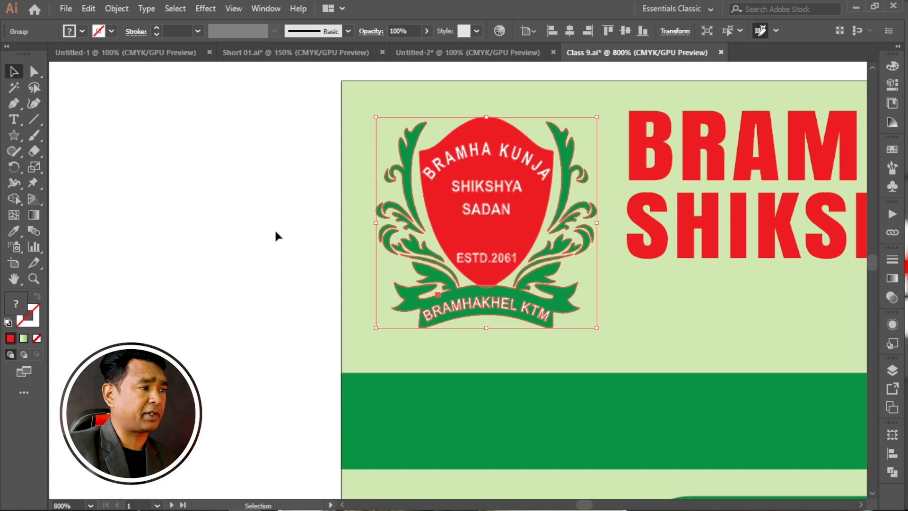
left_click(82, 30)
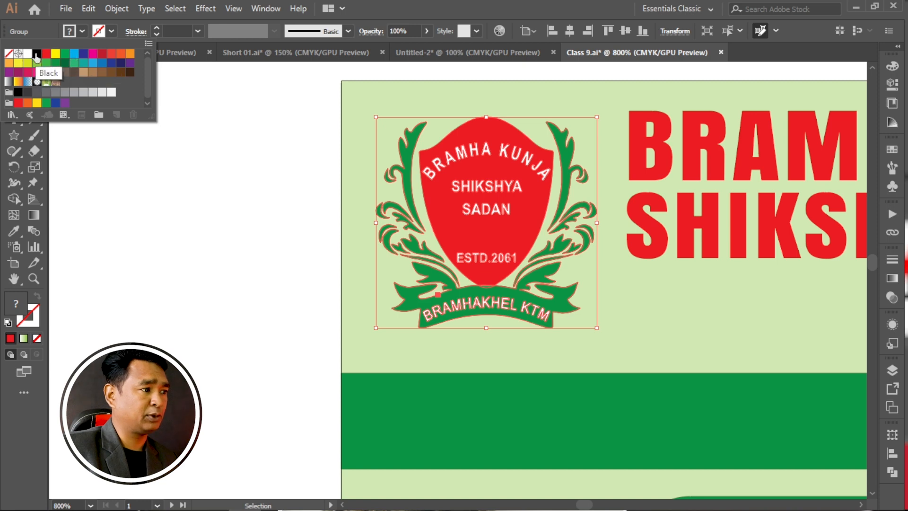
left_click(81, 60)
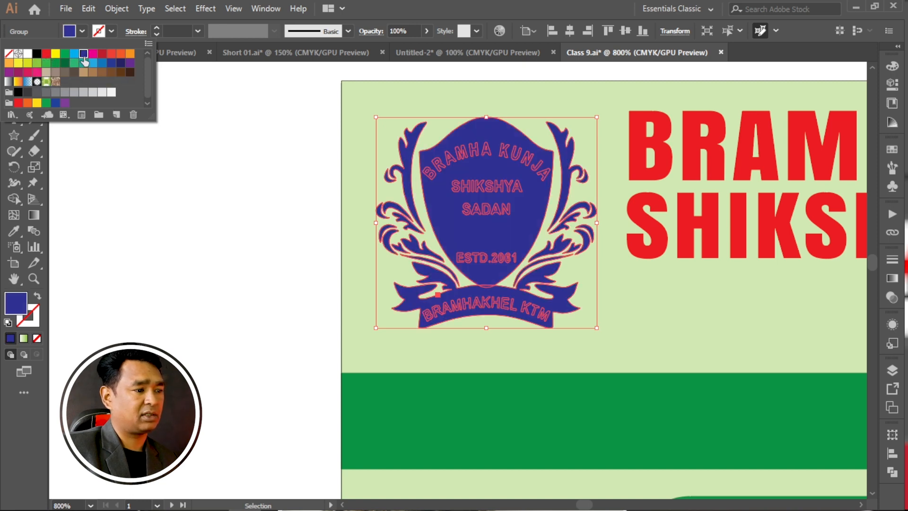
left_click(233, 220)
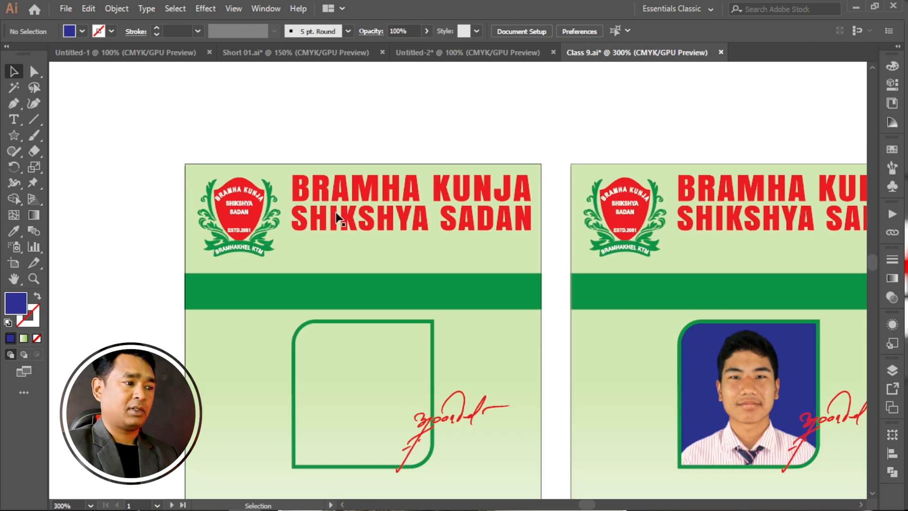
Select the BRAMHA KUNJA SHIKSHYA SADAN heading on the first card and start Global Edit for it.
left_click(406, 193)
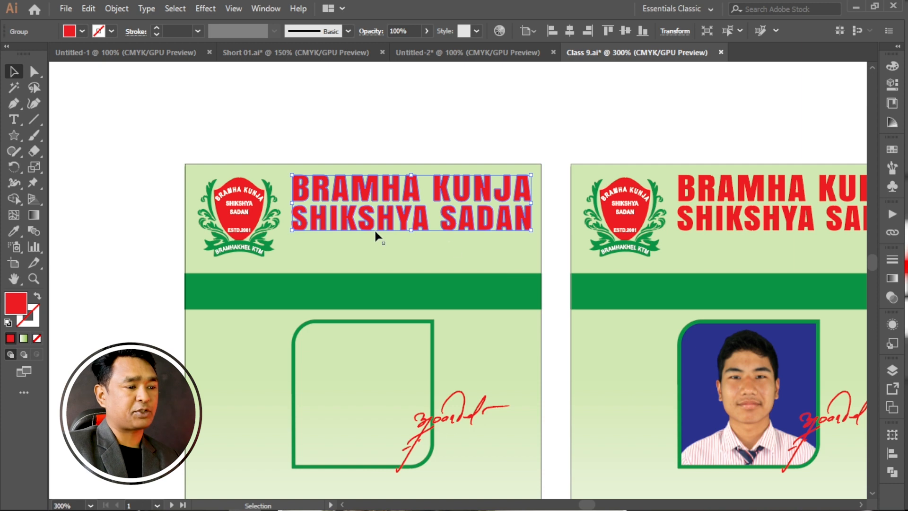
scroll(374, 229, "down", 3)
scroll(499, 234, "up", 3)
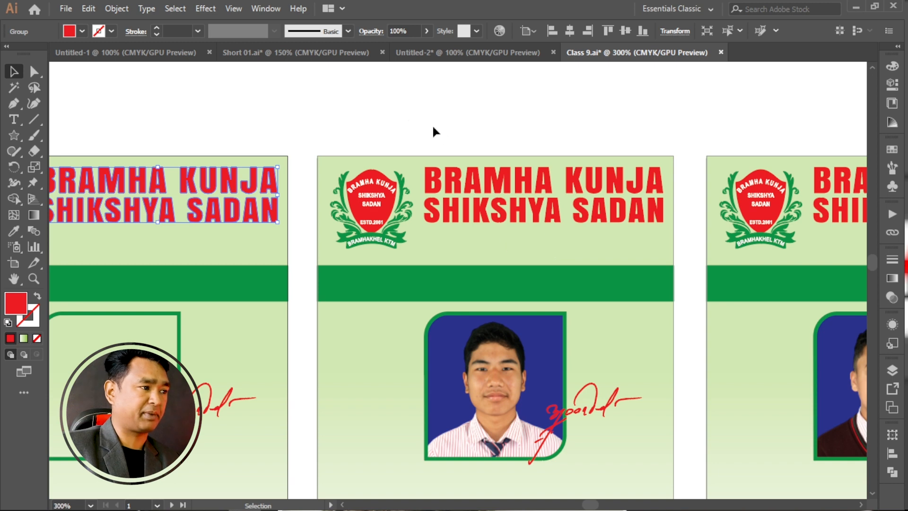
scroll(433, 127, "left", 4)
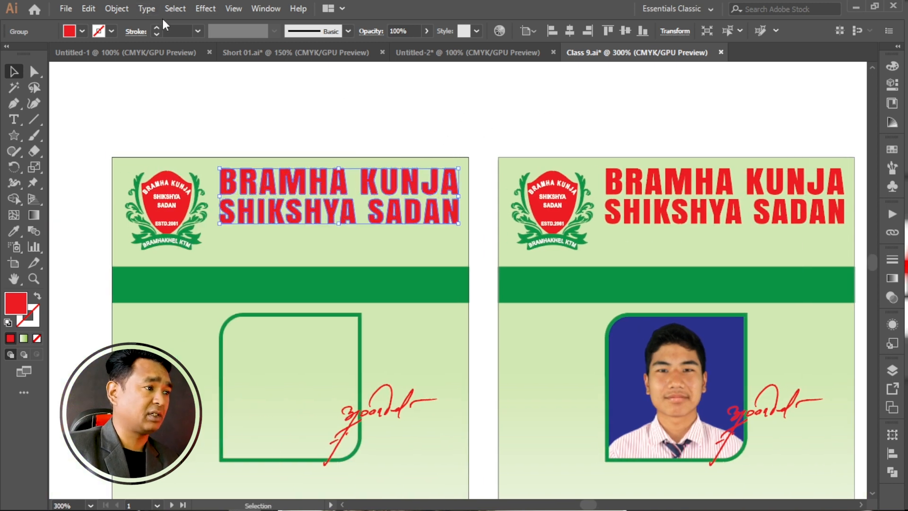
left_click(174, 7)
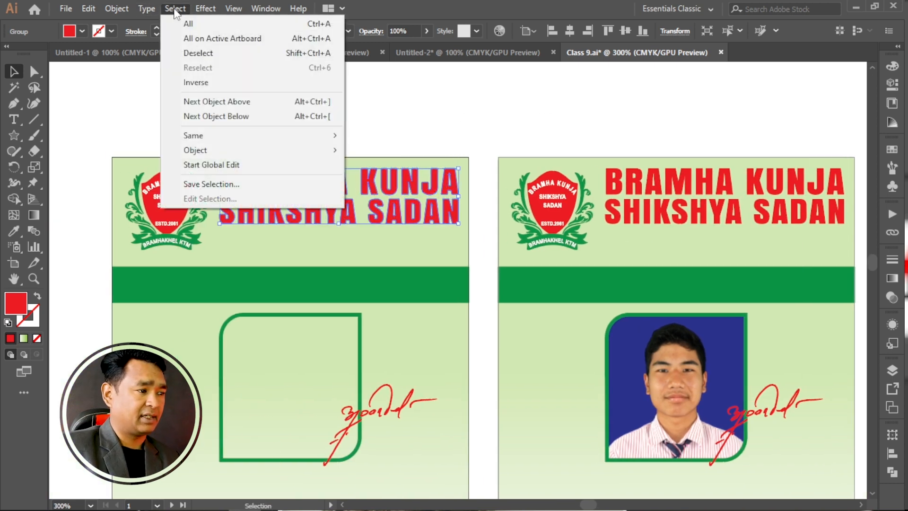
left_click(212, 166)
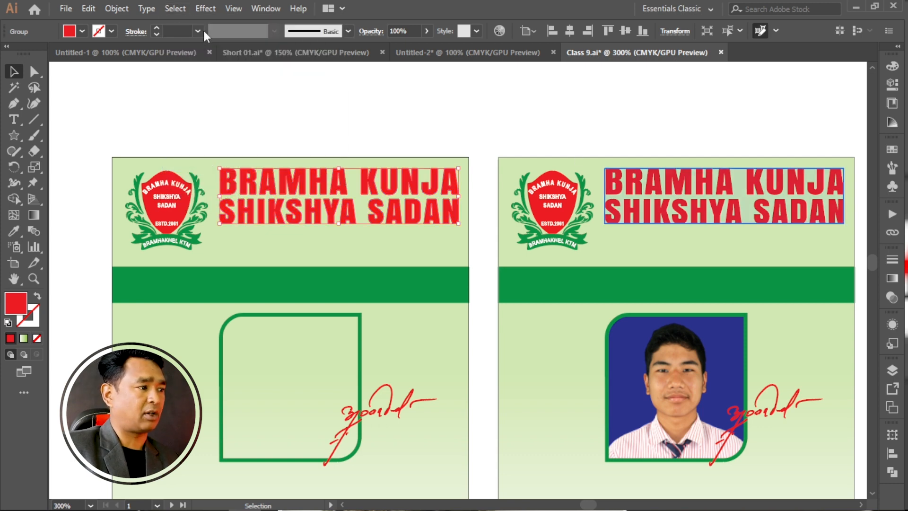
Try dark blue on the globally edited headings, then set their fill to dark green C=90 M=30 Y=95 K=30 on all cards.
left_click(81, 30)
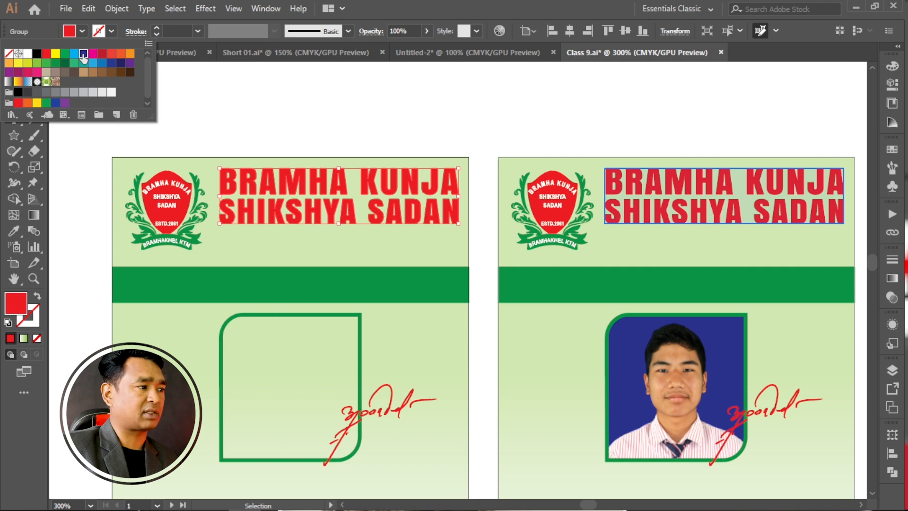
left_click(84, 53)
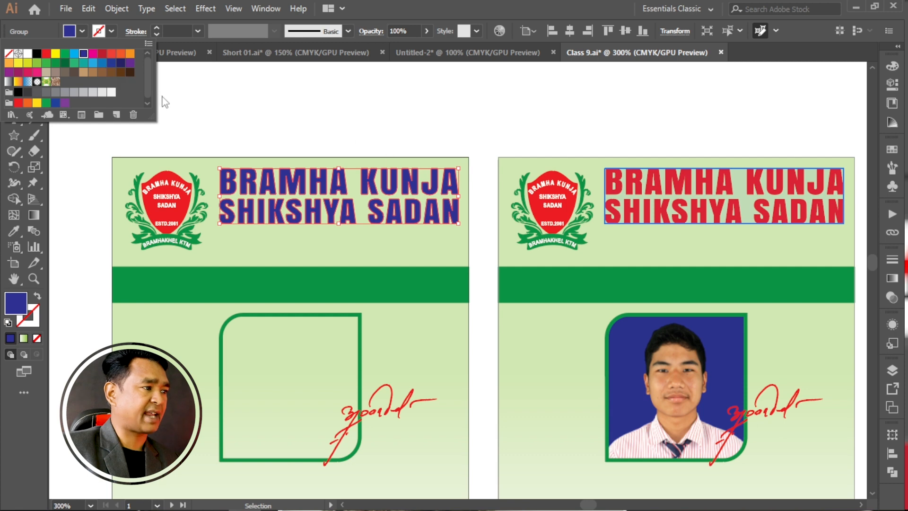
left_click(64, 65)
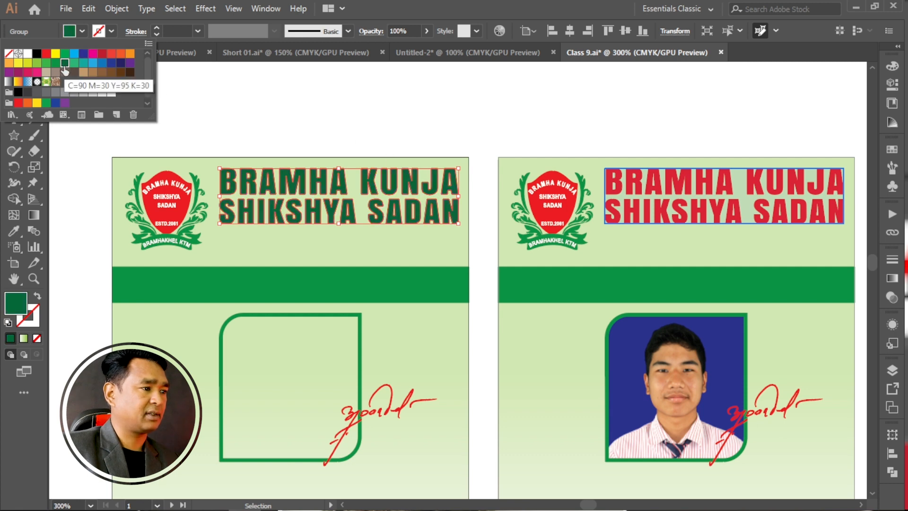
left_click(249, 101)
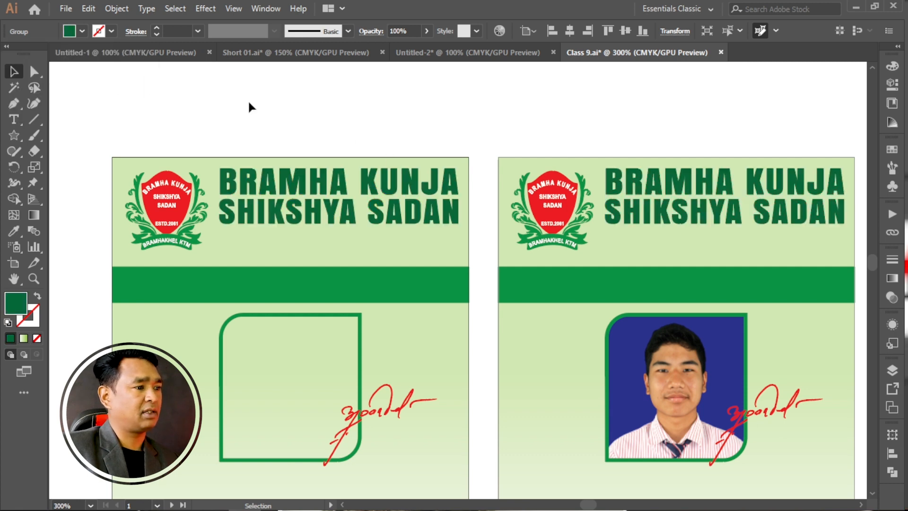
Deselect the globally edited headings and check the heading colour on the cards in the other rows.
left_click(248, 101)
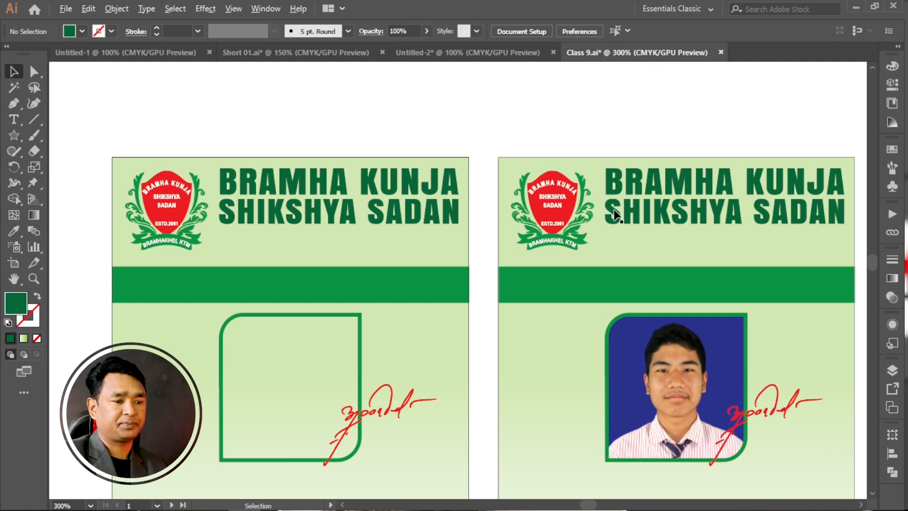
key("ctrl+1")
scroll(430, 334, "down", 8)
scroll(389, 339, "down", 3)
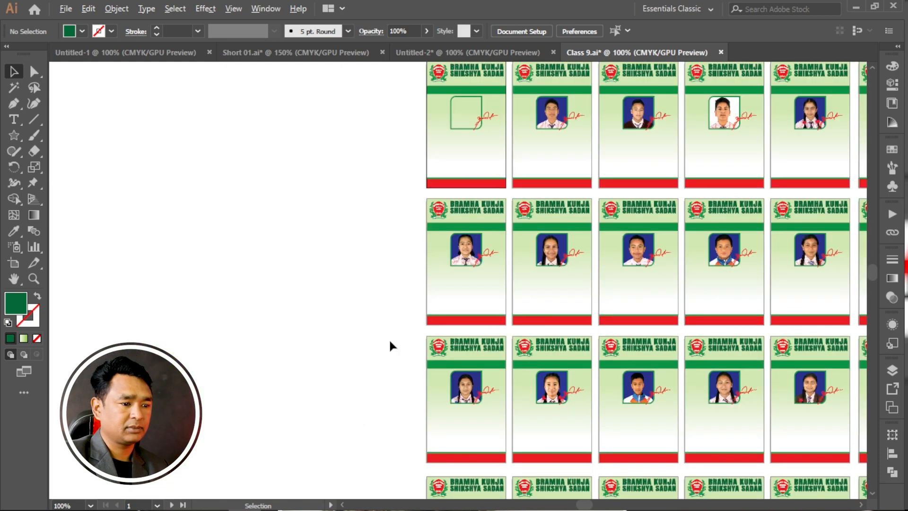
scroll(463, 367, "down", 2)
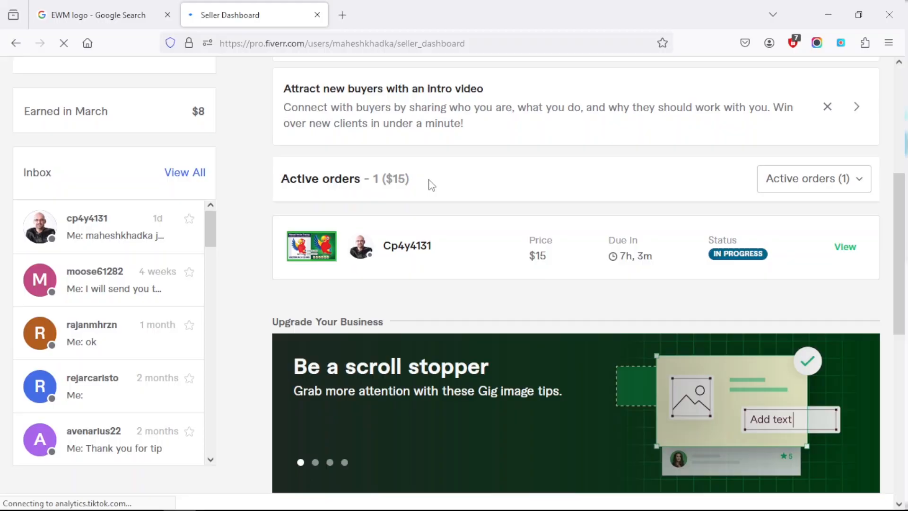
In the Head Vector document, select the unfilled inner path of the devil head to inspect its outline, and clear the selection.
left_click_drag(428, 184, 364, 178)
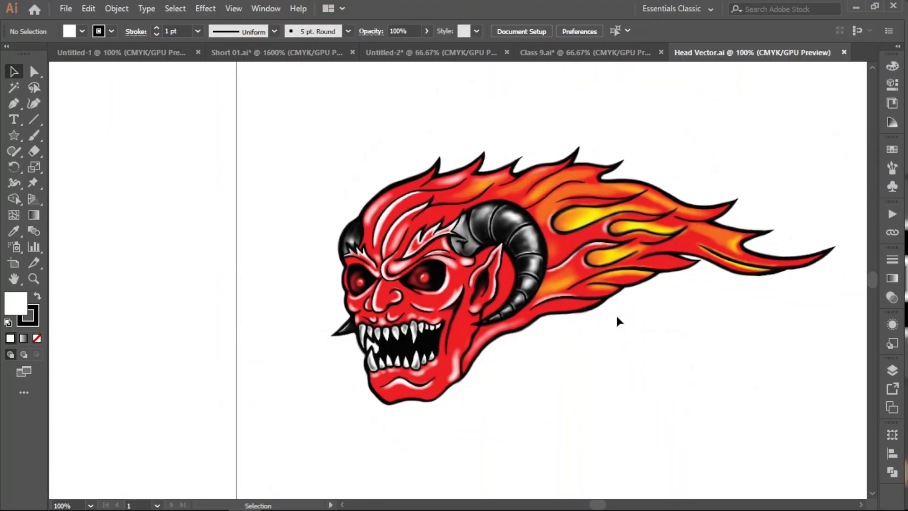
scroll(531, 279, "down", 1)
left_click_drag(712, 301, 688, 265)
scroll(564, 249, "up", 1)
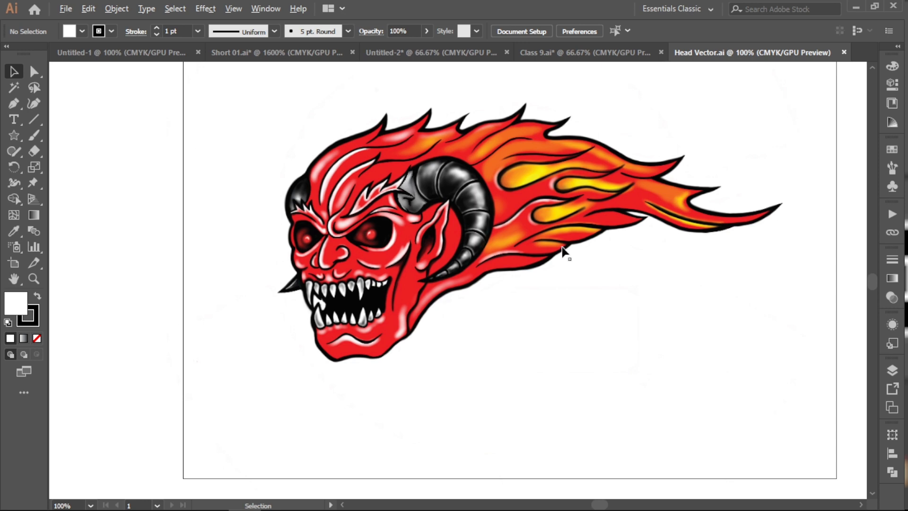
left_click(560, 254)
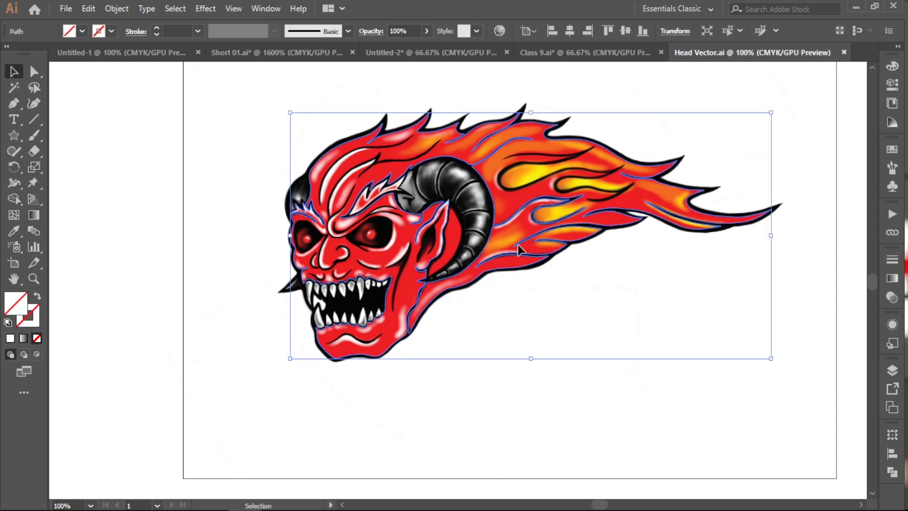
left_click(355, 101)
Fill the unfilled outer silhouette path of the devil head with black, hide the selection edges and deselect it.
scroll(335, 116, "up", 3)
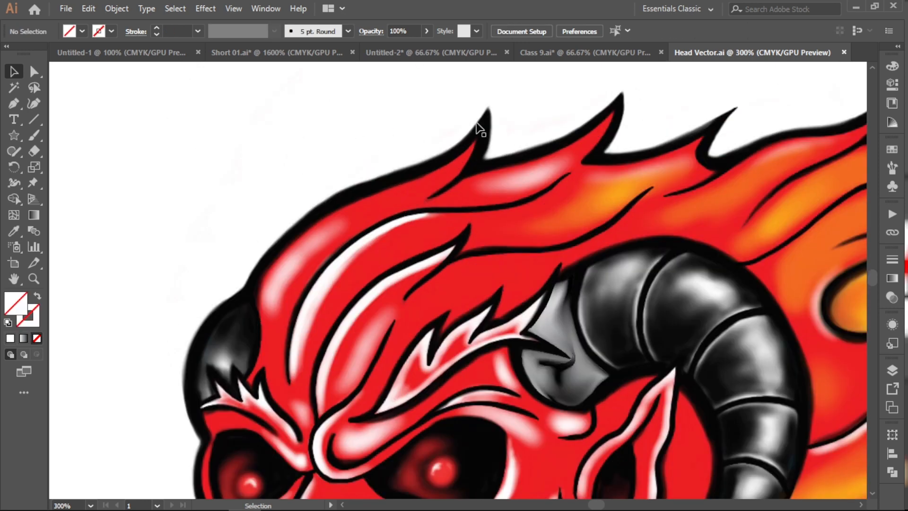
left_click_drag(483, 126, 477, 125)
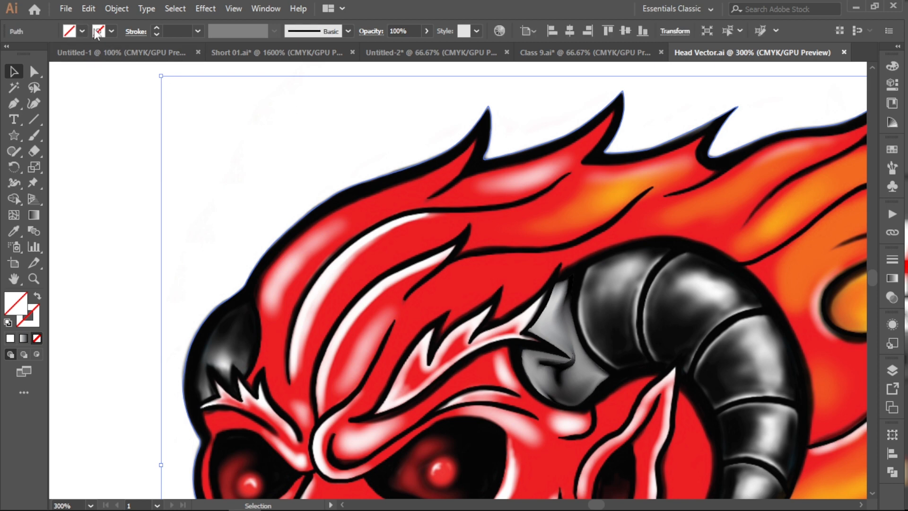
left_click(81, 31)
left_click(36, 53)
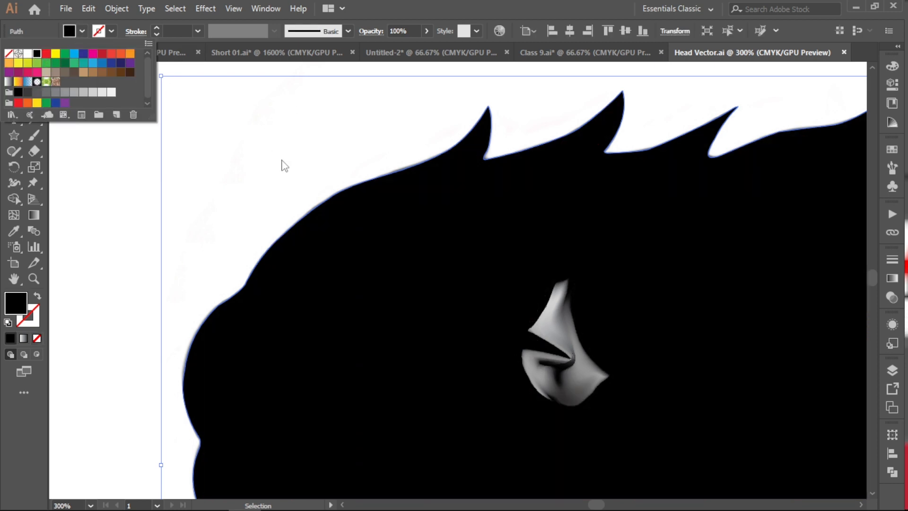
key("Escape")
key("ctrl+h")
left_click(277, 156)
scroll(276, 156, "down", 2, "alt")
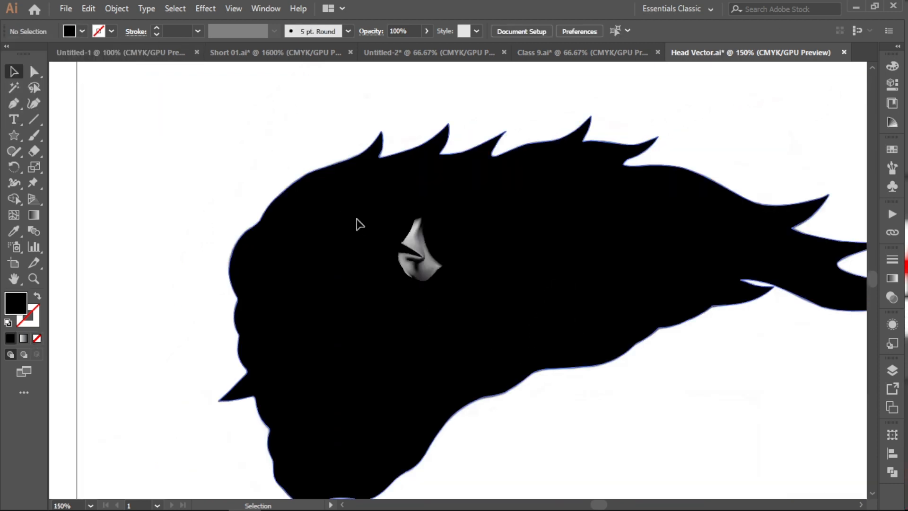
Fill the face and flame path inside the black silhouette with red, deselect it and check the whole head.
left_click(355, 221)
left_click_drag(178, 219, 282, 286)
left_click(255, 251, "shift")
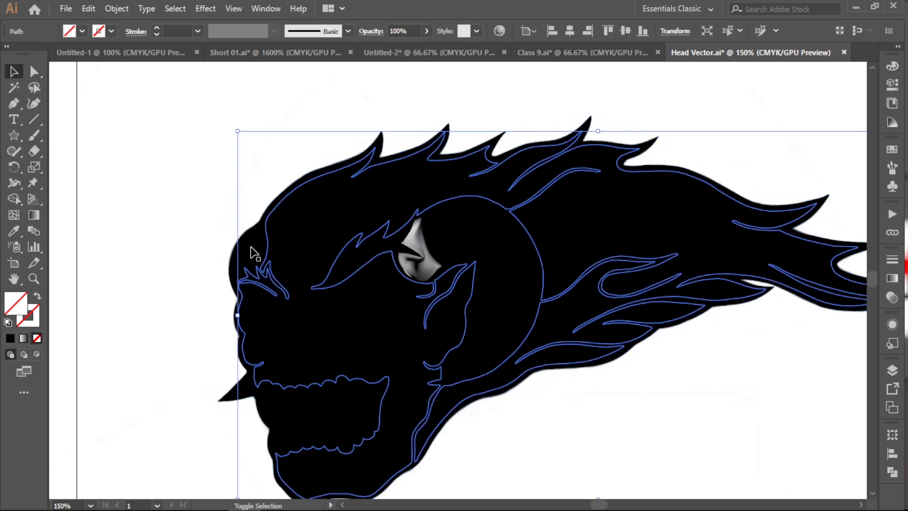
left_click(82, 32)
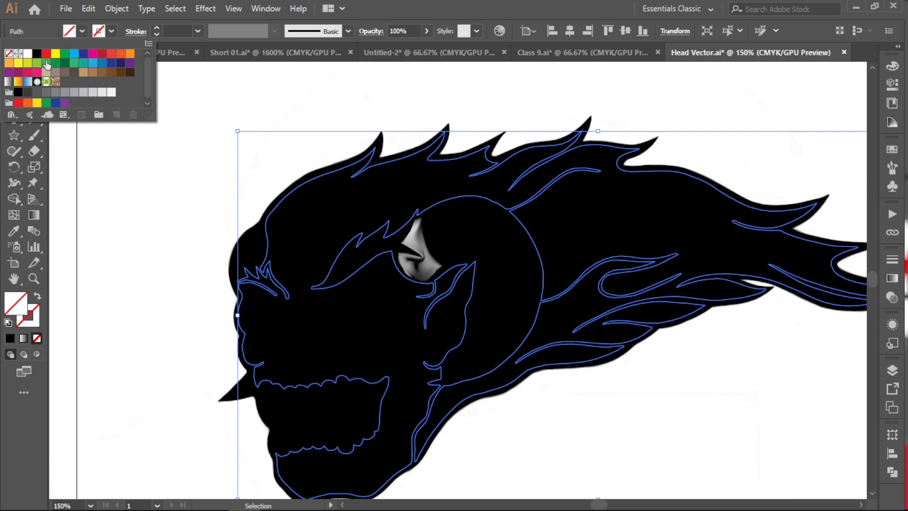
left_click(46, 53)
left_click(420, 87)
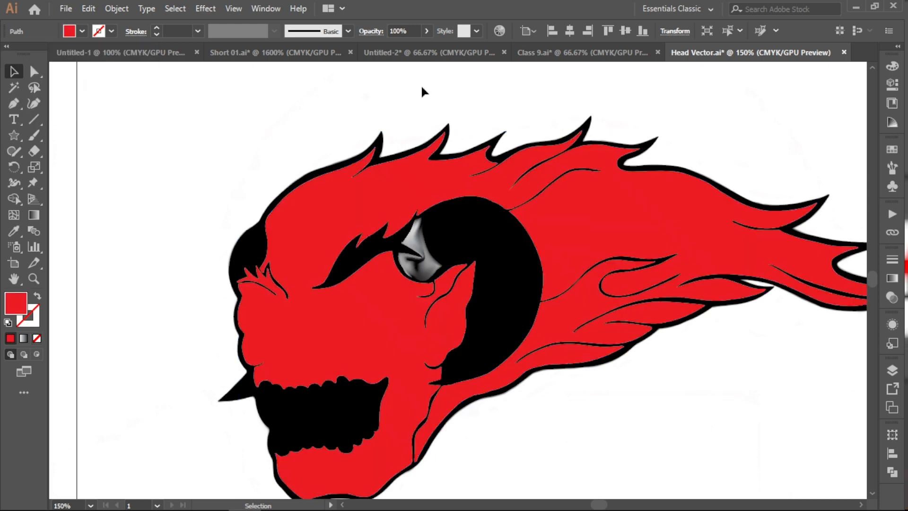
left_click(421, 87)
scroll(623, 189, "down", 2)
scroll(680, 338, "up", 4)
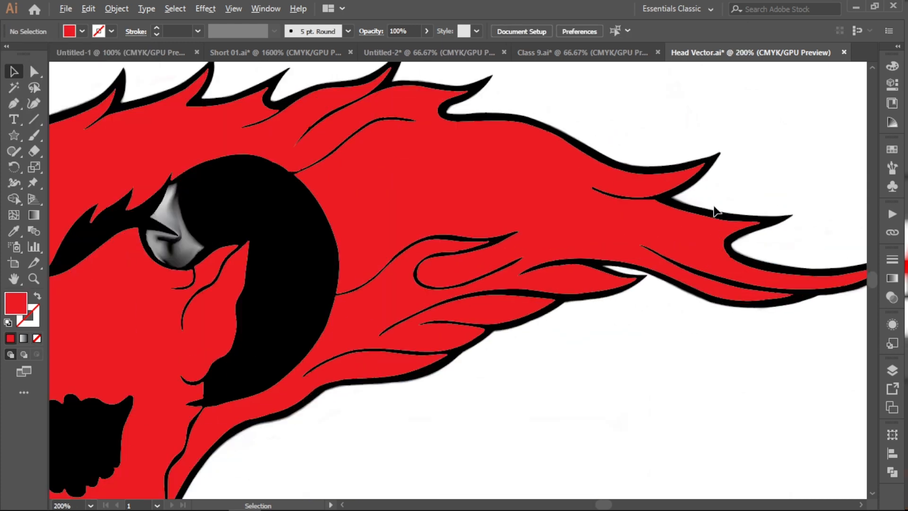
scroll(703, 330, "down", 3)
left_click_drag(635, 199, 632, 195)
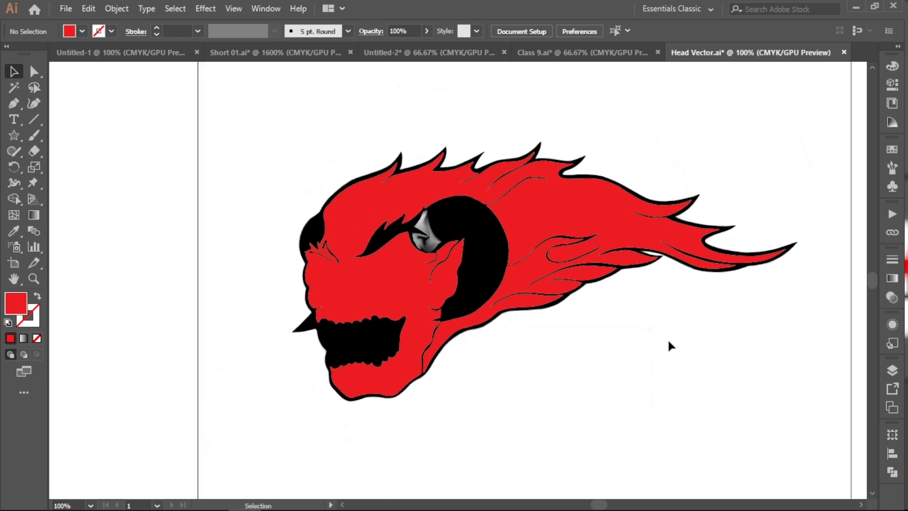